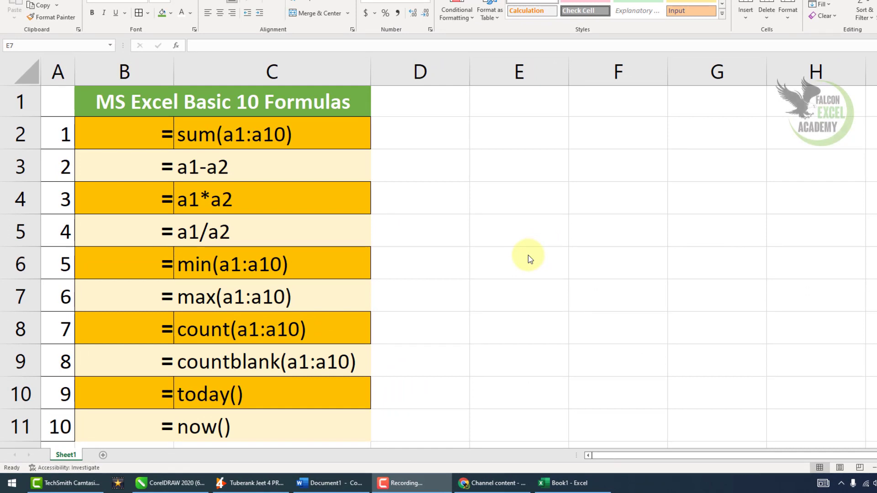
# Step: Switch back to the workbook and select cell E1 in column E
pyautogui.hotkey('alt', 'Tab')
pyautogui.click(529, 111)
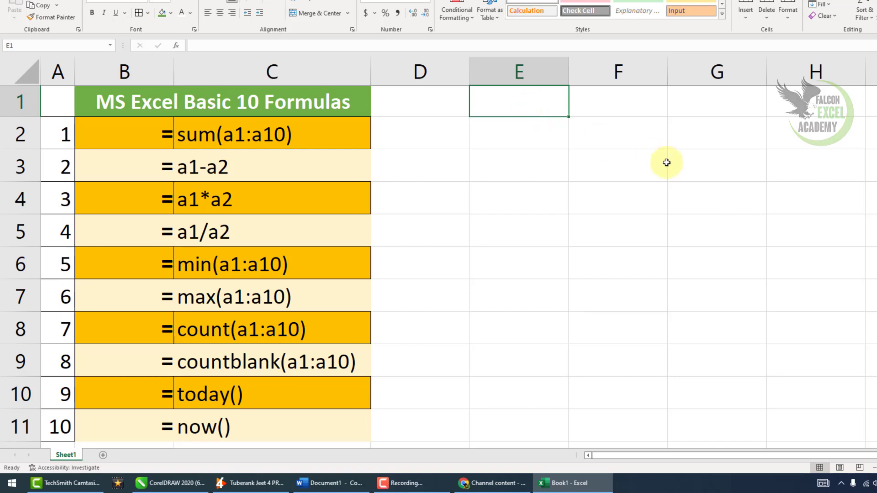
pyautogui.click(523, 73)
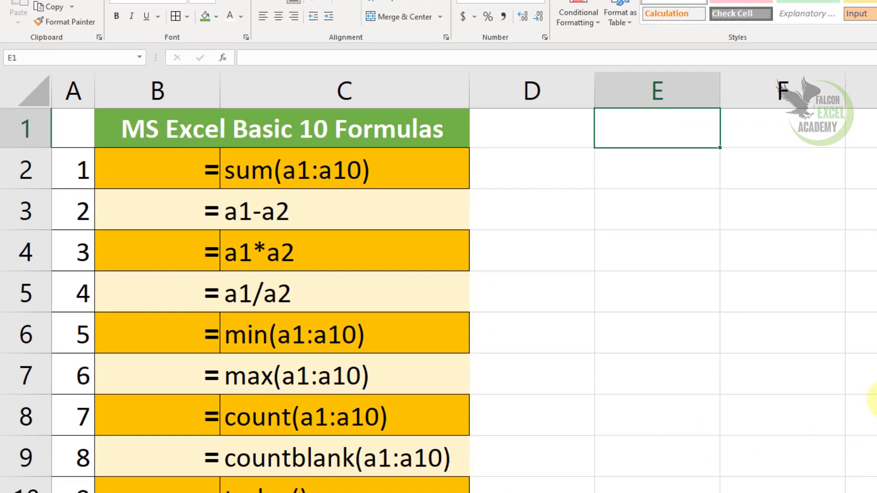
pyautogui.click(871, 380)
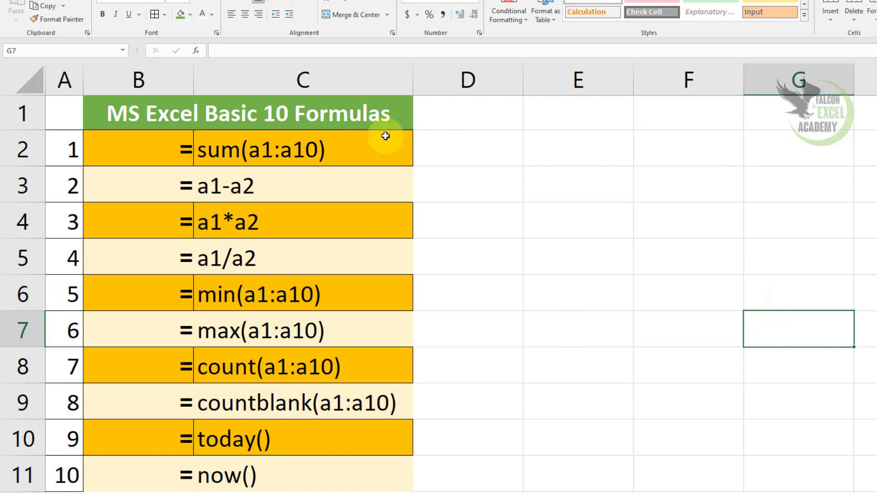
pyautogui.click(603, 115)
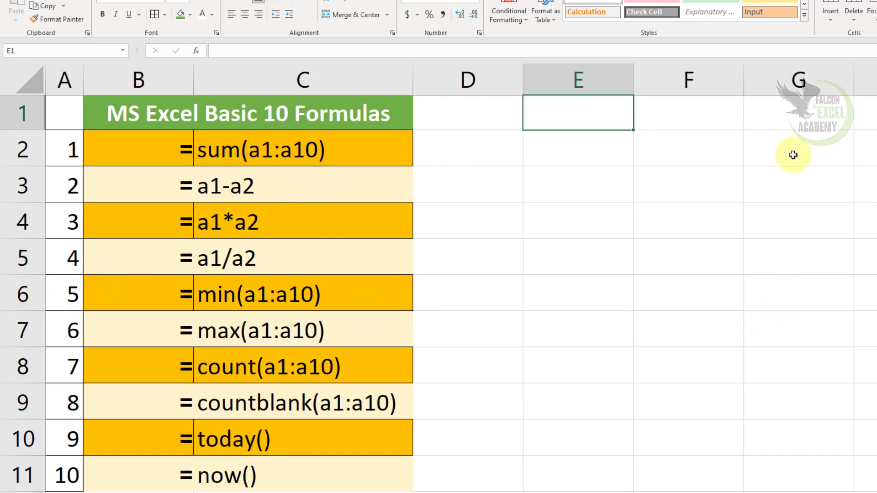
# Step: Enter 500, 200, 300 and 500 into E1:E4, fixing a mistyped 3005
pyautogui.write('500')
pyautogui.press('Return')
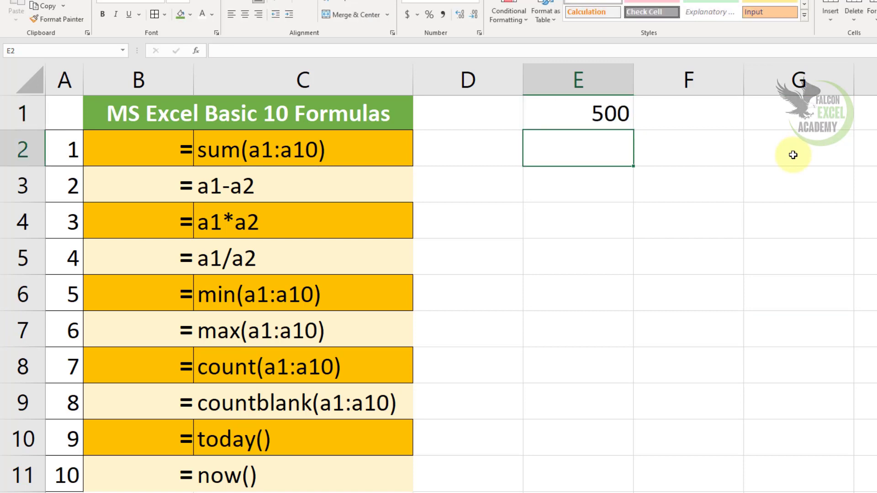
pyautogui.write('200')
pyautogui.press('Return')
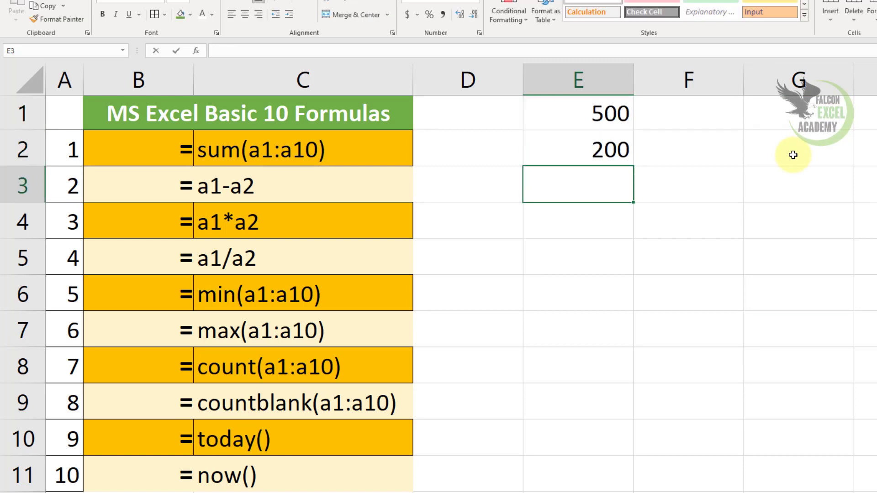
pyautogui.write('3005')
pyautogui.press('BackSpace')
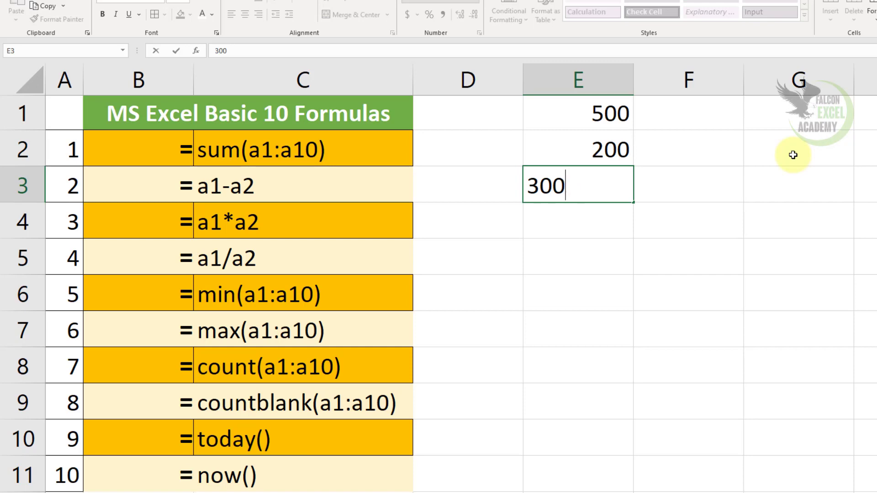
pyautogui.press('Return')
pyautogui.write('500')
pyautogui.press('Return')
# Step: Enter 200, 100, 200, 200, 100 and 200 into E5:E10
pyautogui.write('200')
pyautogui.press('Return')
pyautogui.write('1')
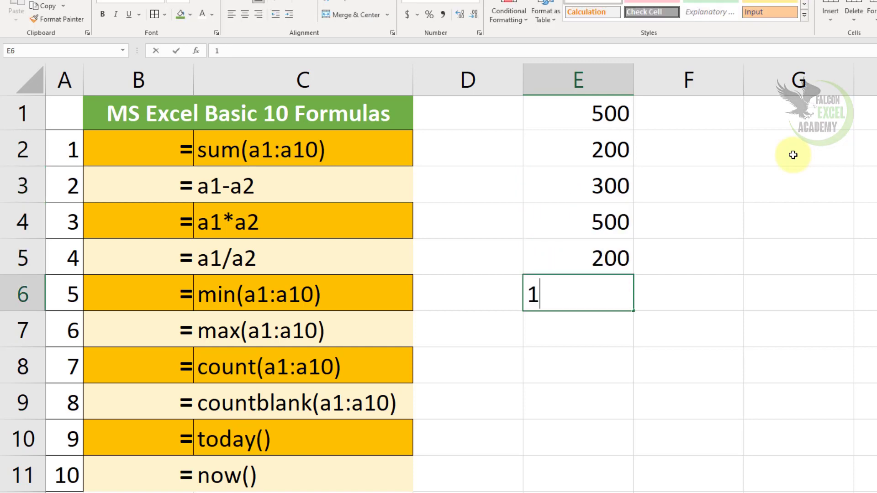
pyautogui.write('00')
pyautogui.press('Return')
pyautogui.write('200')
pyautogui.press('Return')
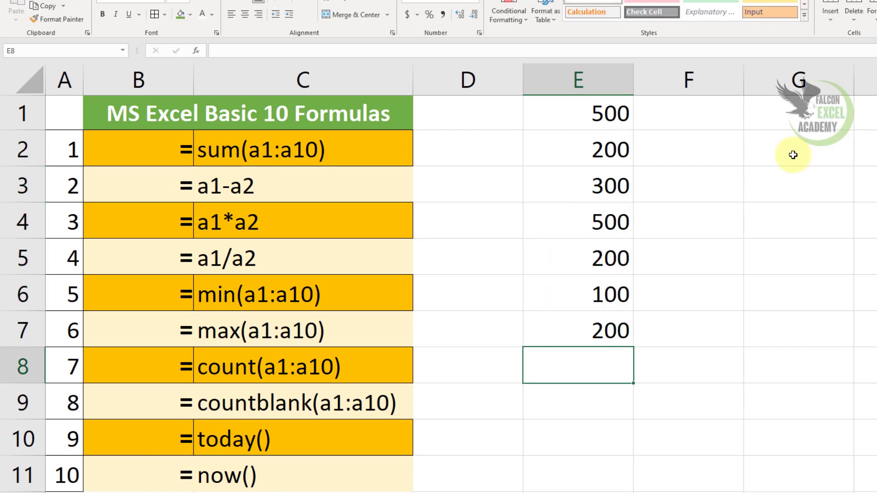
pyautogui.write('200')
pyautogui.press('Return')
pyautogui.write('100')
pyautogui.press('Return')
pyautogui.write('2')
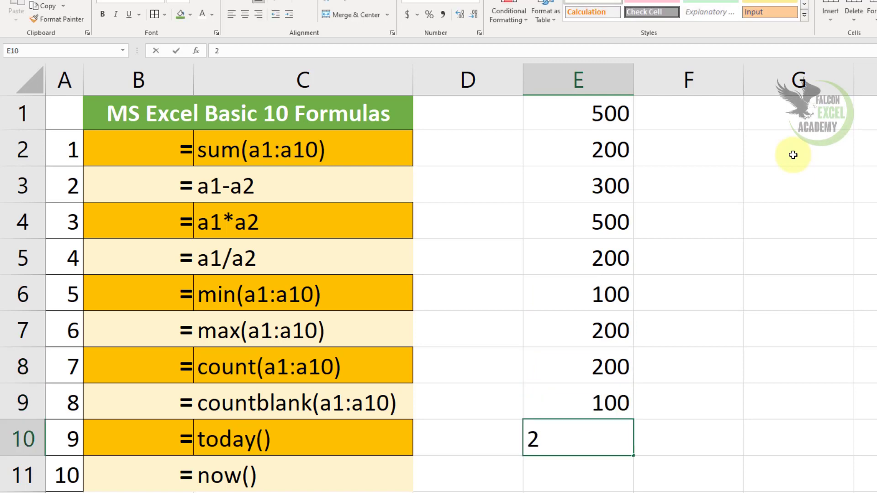
pyautogui.write('00')
pyautogui.press('Return')
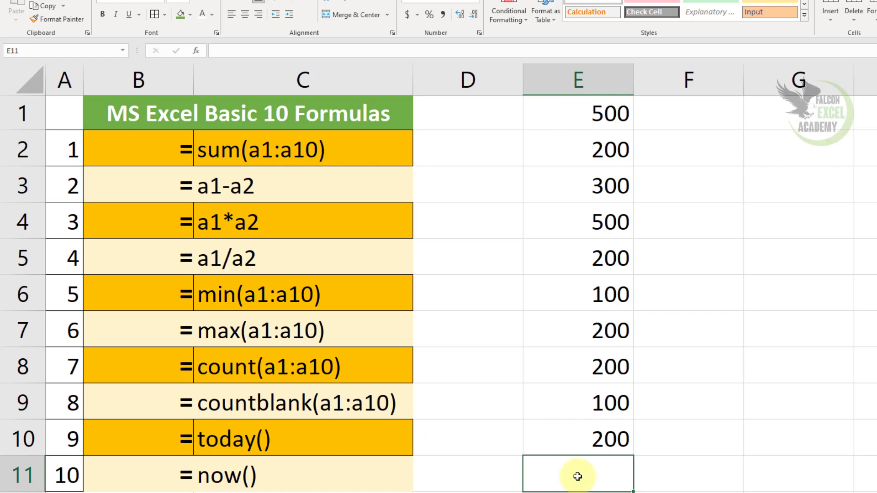
# Step: Enter =SUM(E1:E10) in E11 to total the ten sample values as 2500
pyautogui.write('=')
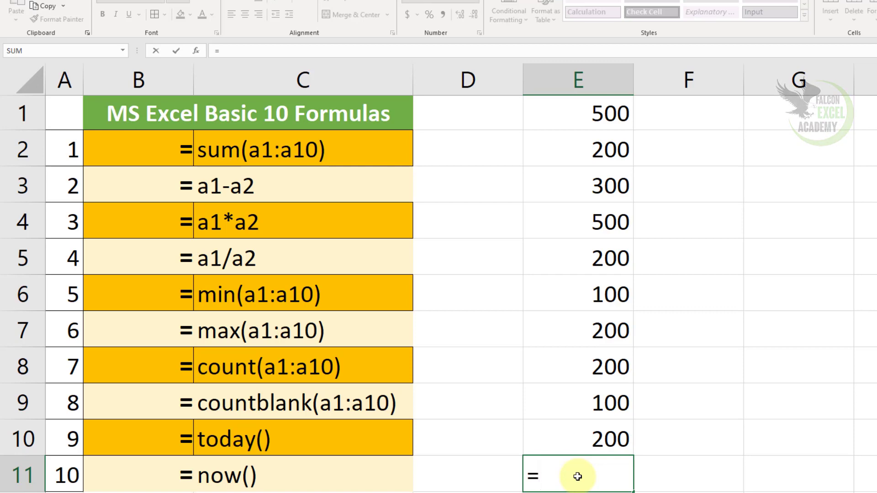
pyautogui.write('sum')
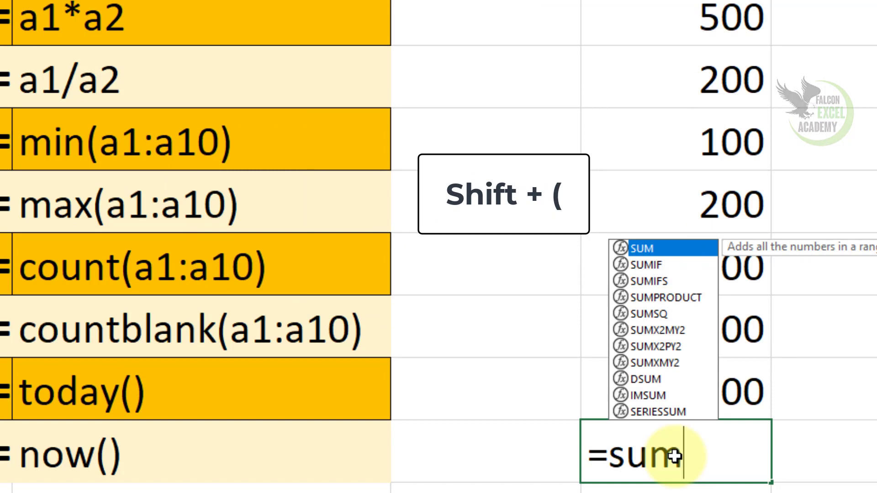
pyautogui.write('(')
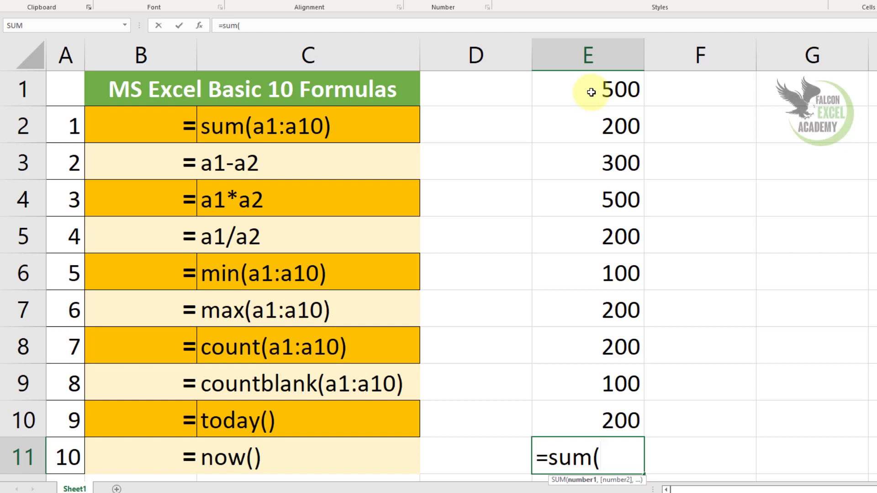
pyautogui.click(591, 92)
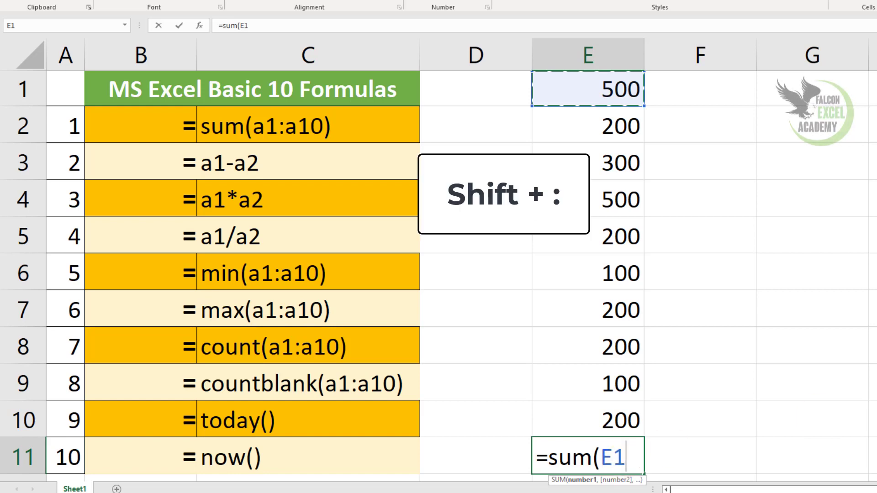
pyautogui.write(':')
pyautogui.press('BackSpace')
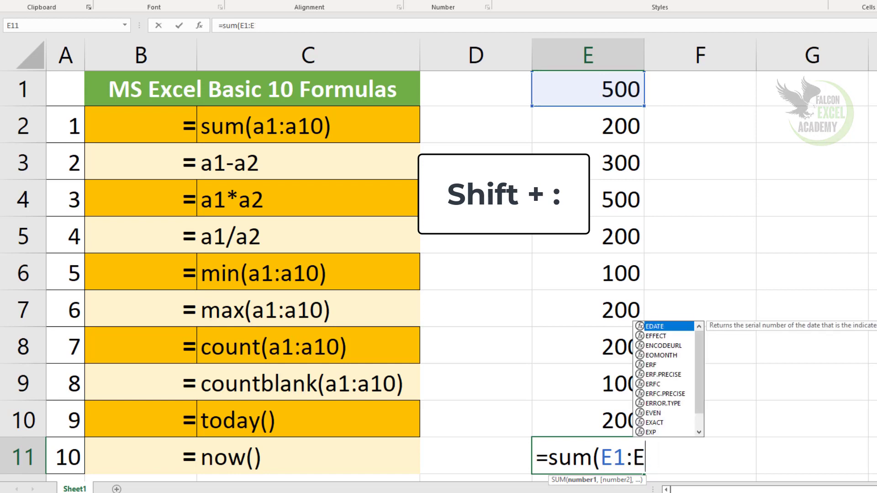
pyautogui.press('BackSpace')
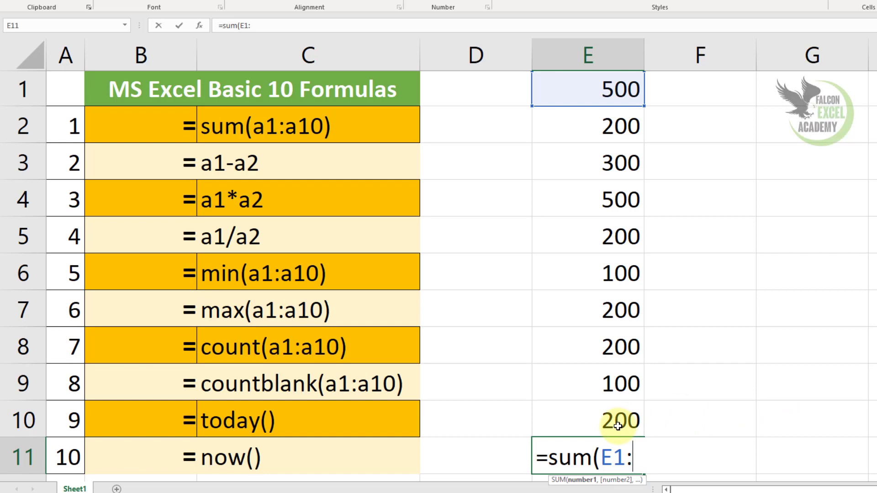
pyautogui.click(617, 426)
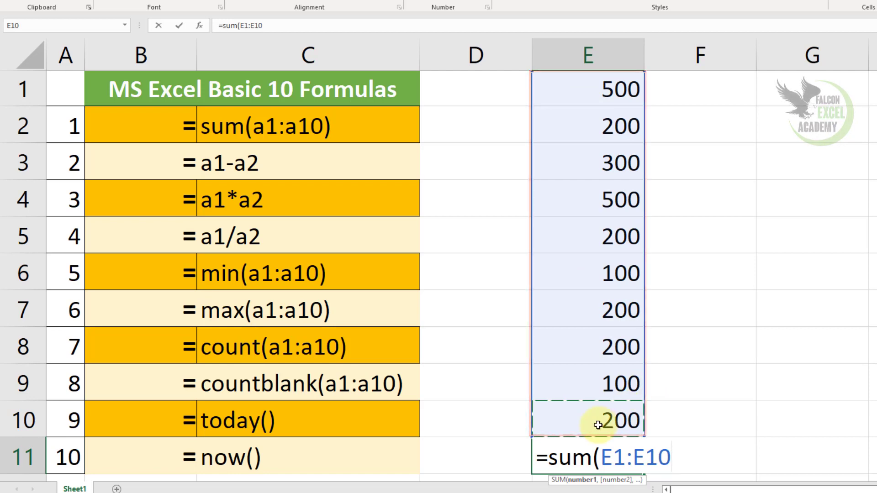
pyautogui.write(')')
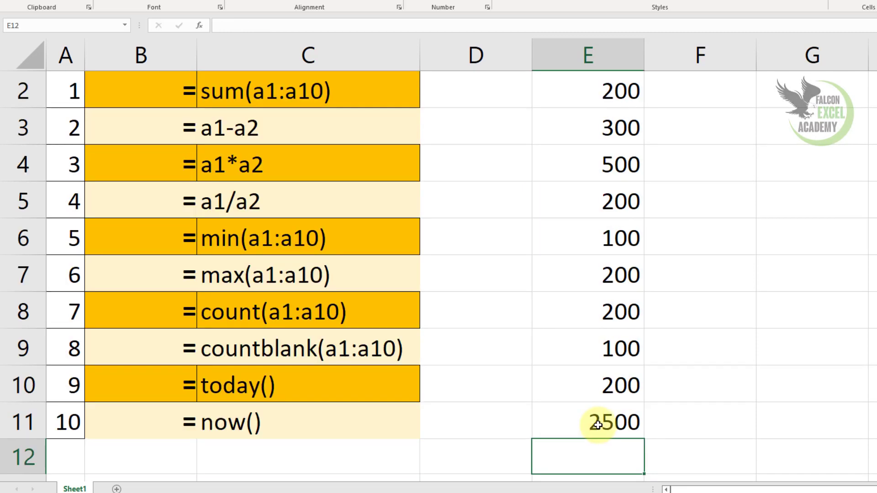
pyautogui.click(599, 425)
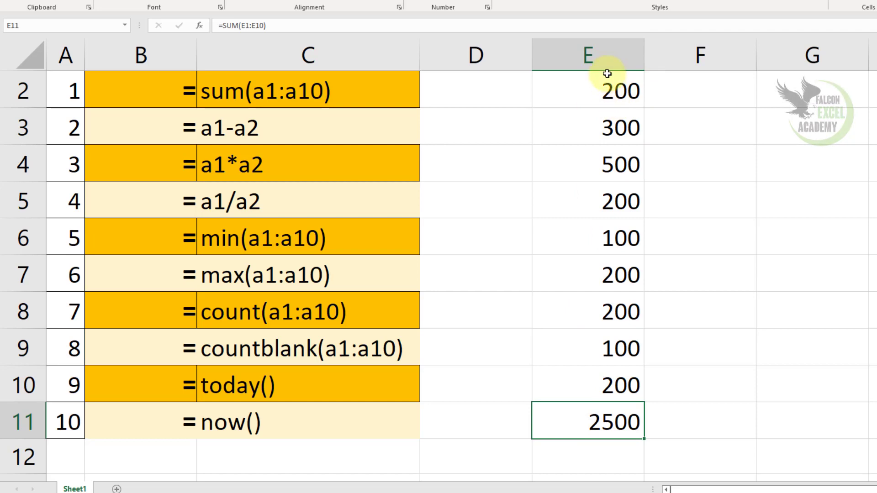
# Step: Clear all the old values and the sum from E1:E11
pyautogui.scroll(1, 606, 192)
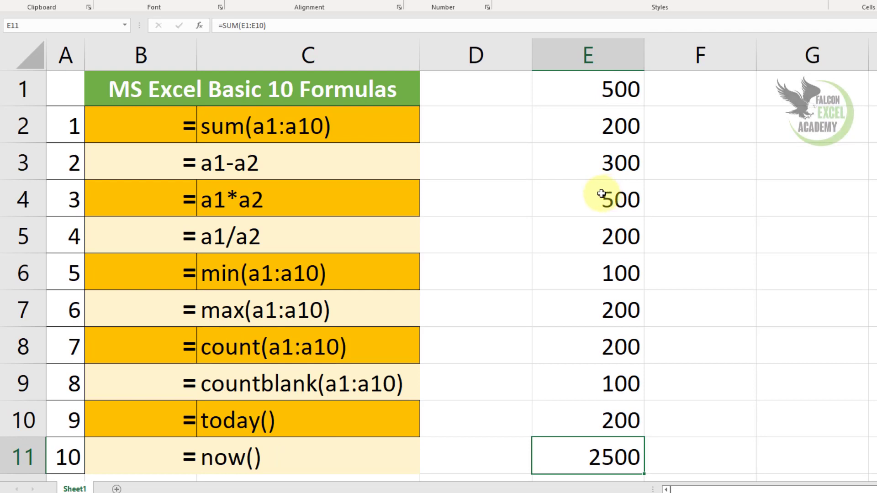
pyautogui.click(623, 94)
pyautogui.moveTo(624, 94); pyautogui.dragTo(623, 455)
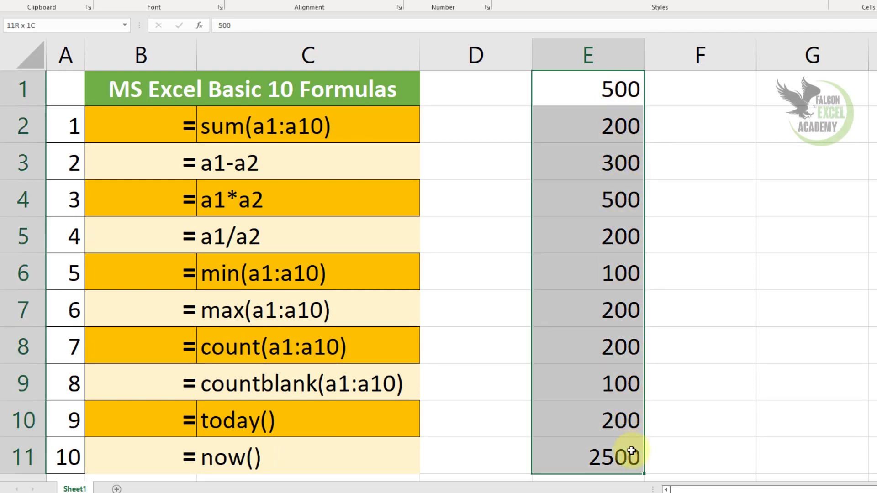
pyautogui.press('Delete')
# Step: Enter 4500 in E1 and 2500 in E2, then begin a formula in E3
pyautogui.click(582, 75)
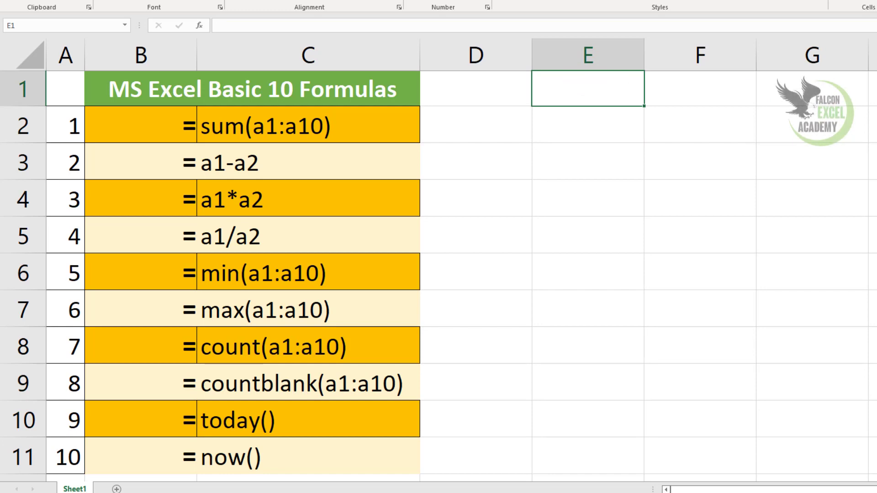
pyautogui.write('4500')
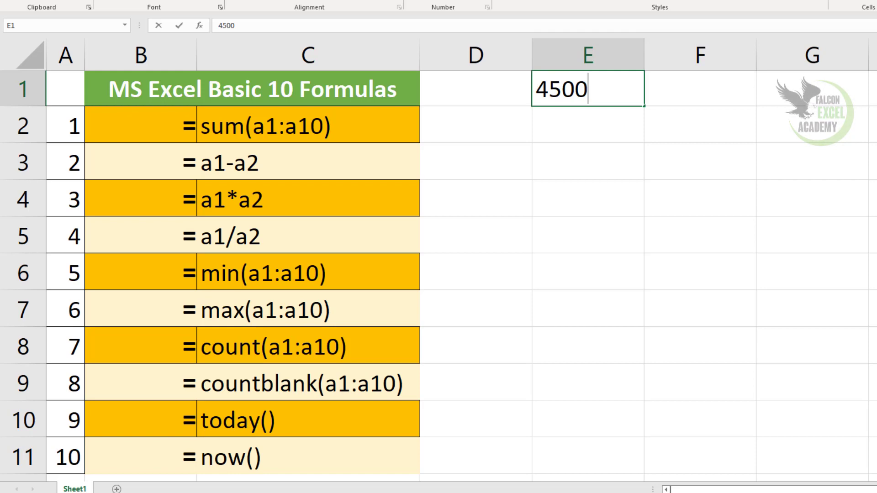
pyautogui.press('Return')
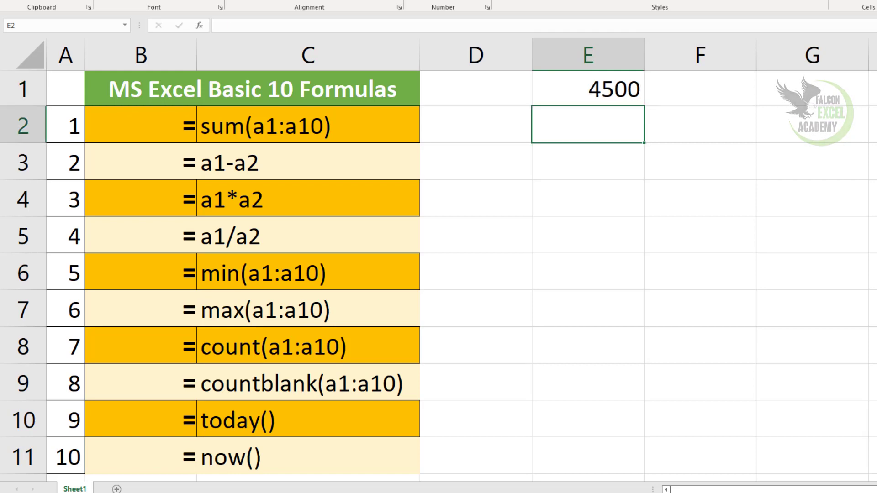
pyautogui.write('2500')
pyautogui.press('Return')
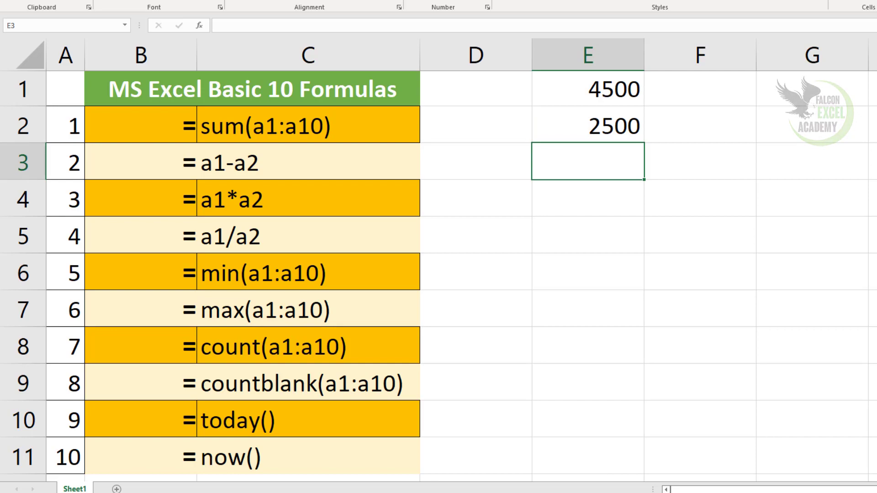
pyautogui.write('=')
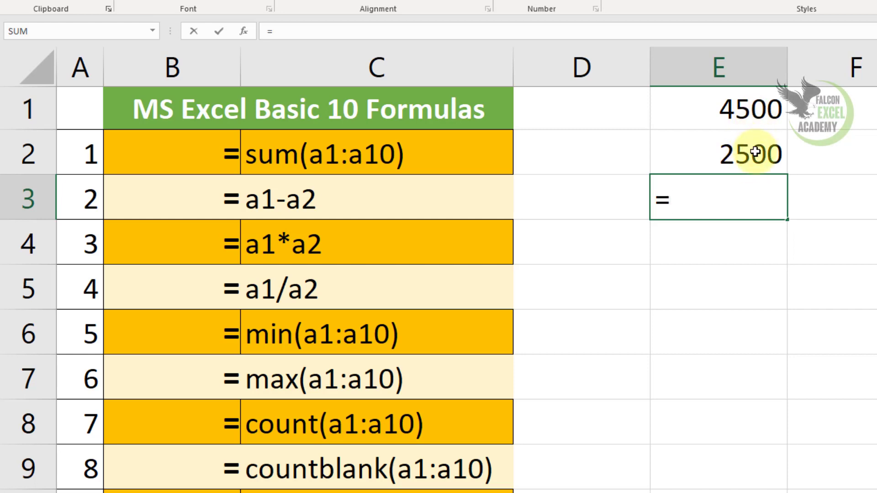
pyautogui.click(757, 112)
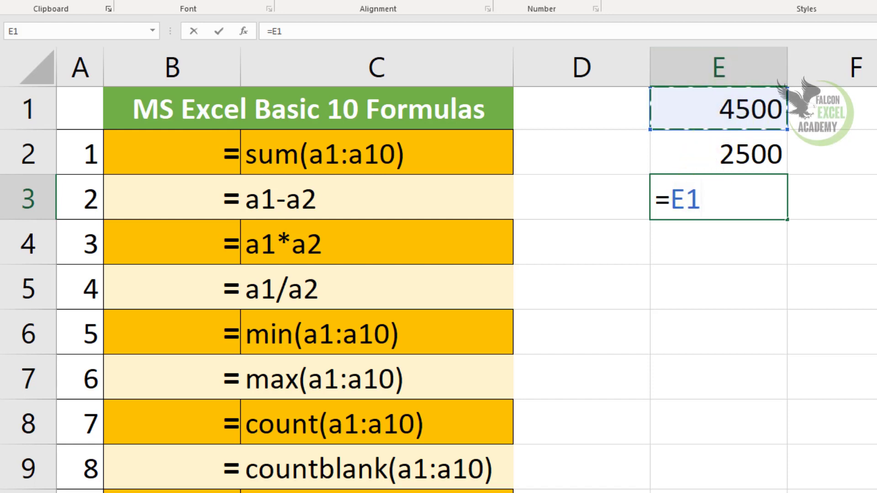
pyautogui.write('-')
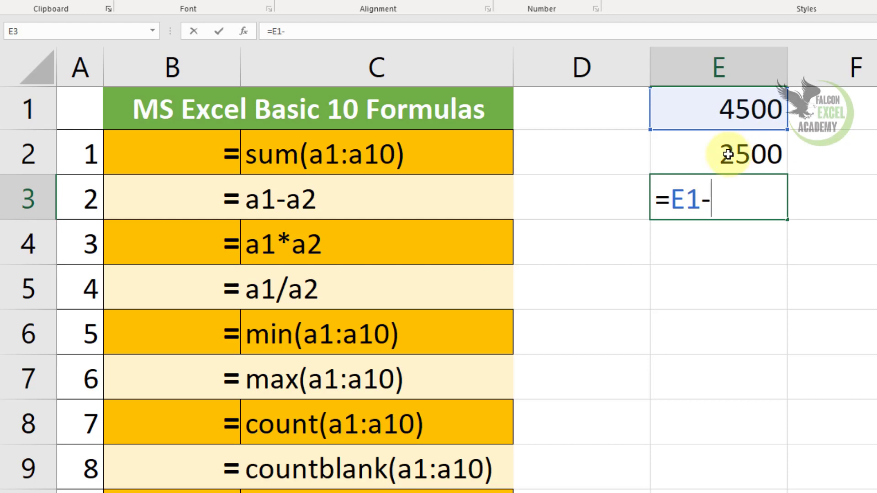
pyautogui.click(728, 154)
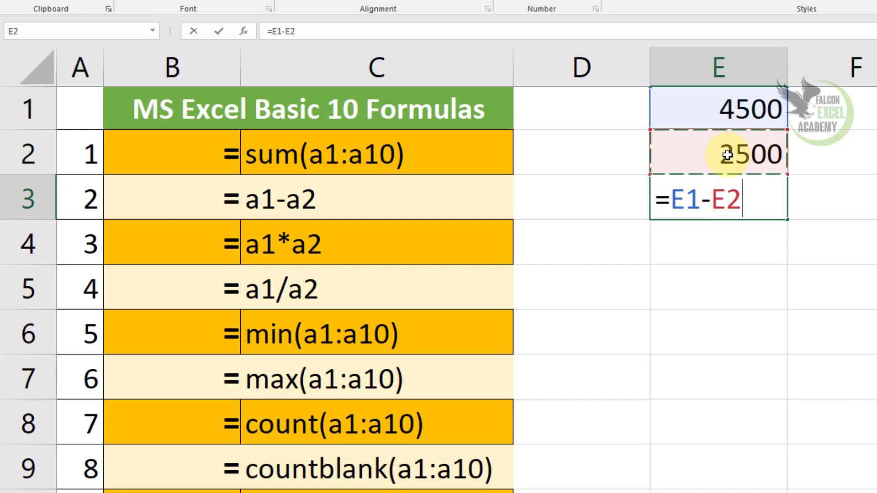
pyautogui.press('Return')
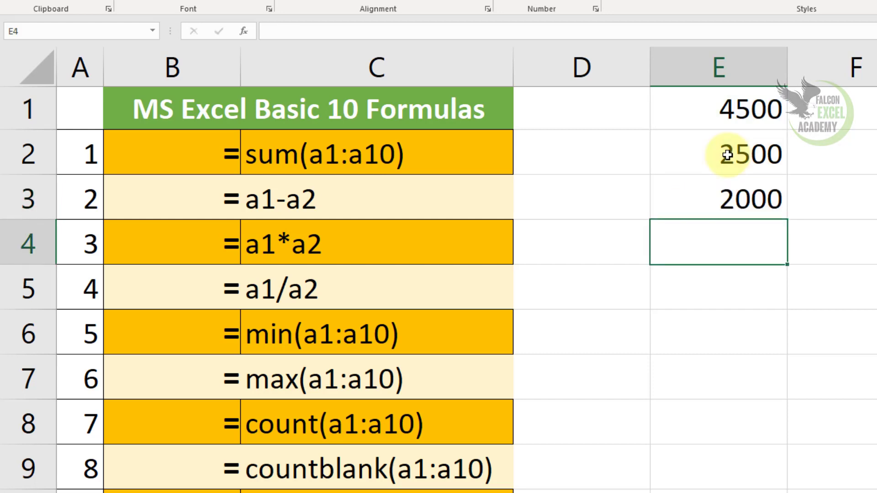
pyautogui.press('Up')
pyautogui.press('Delete')
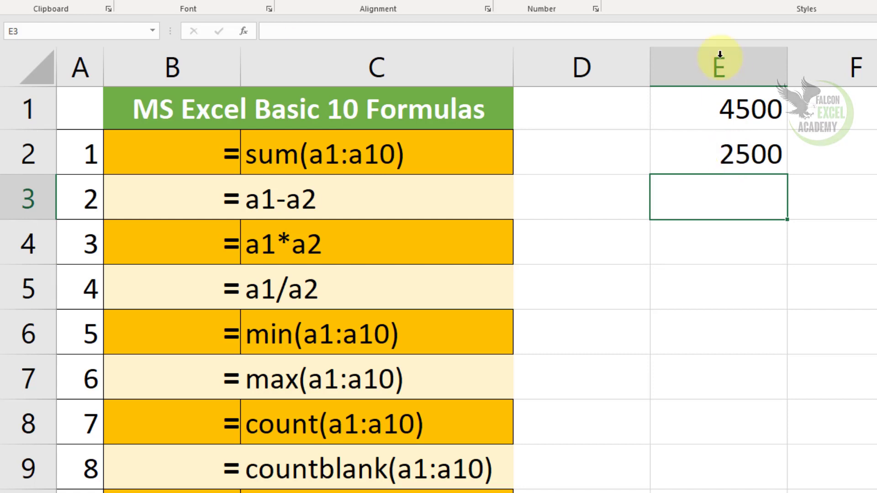
# Step: Replace the values in E1:E2 with 6500 and 7
pyautogui.moveTo(737, 110); pyautogui.dragTo(741, 171)
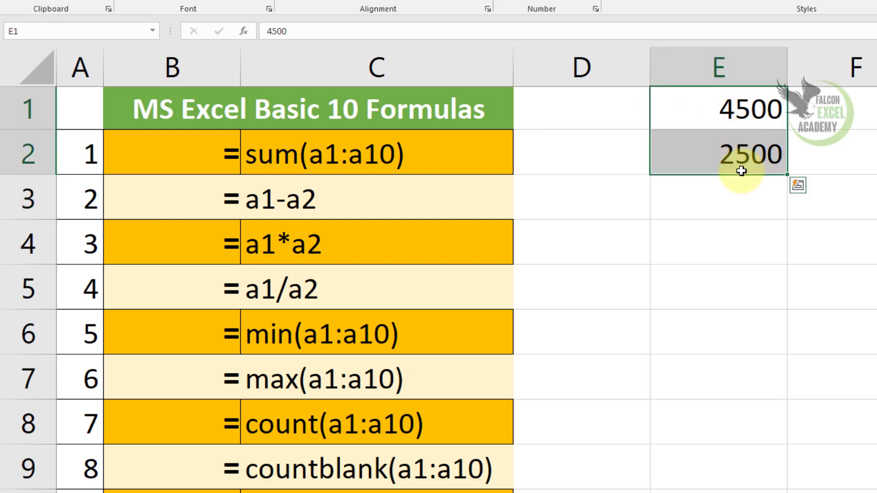
pyautogui.press('Delete')
pyautogui.click(725, 112)
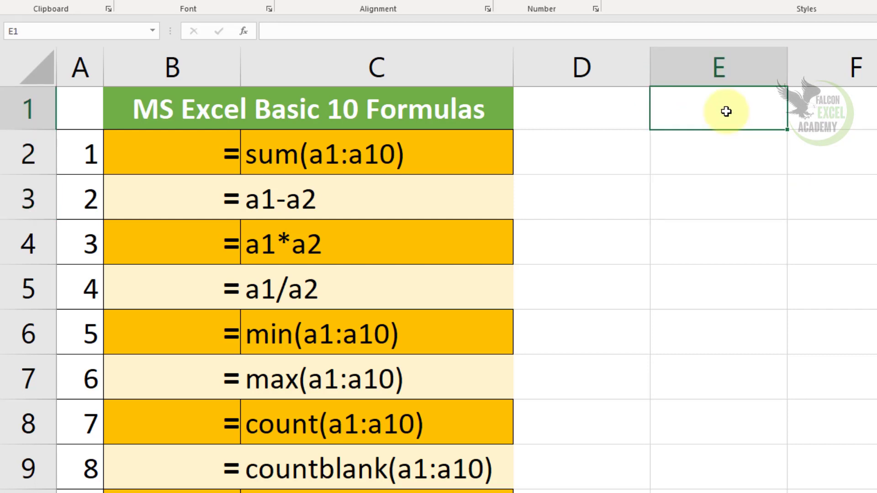
pyautogui.click(600, 106)
pyautogui.click(728, 123)
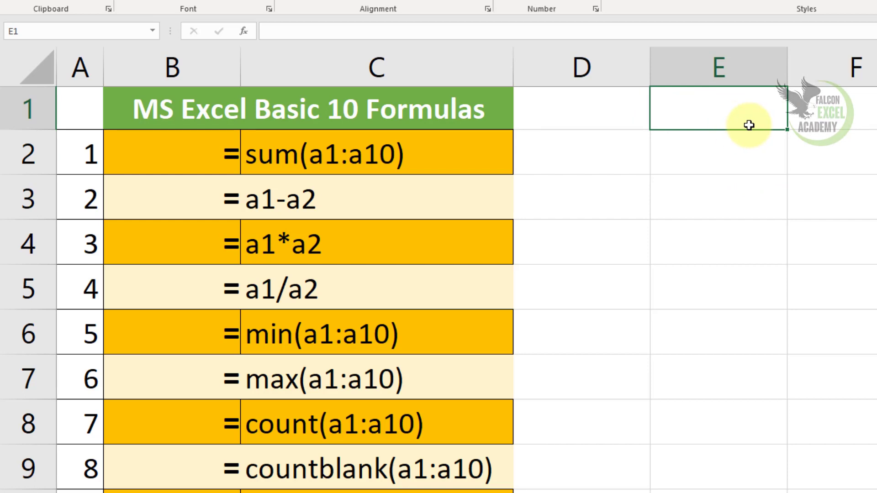
pyautogui.write('6500')
pyautogui.press('Return')
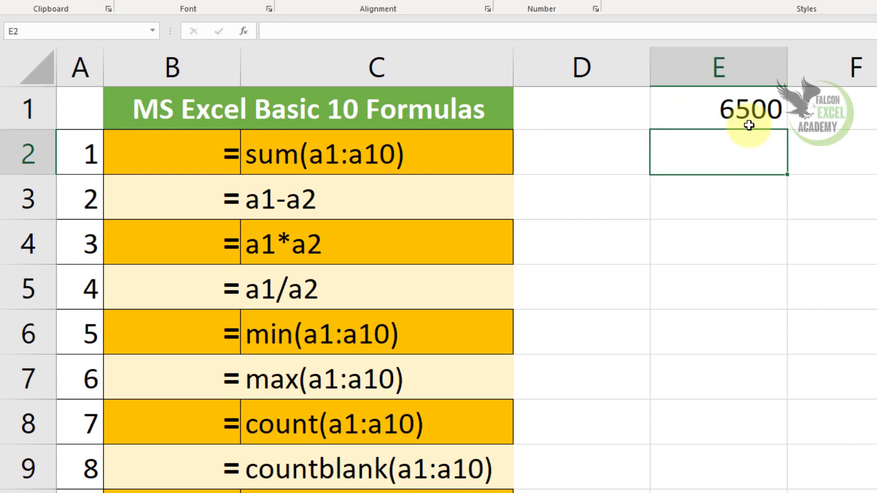
pyautogui.write('7')
pyautogui.press('Return')
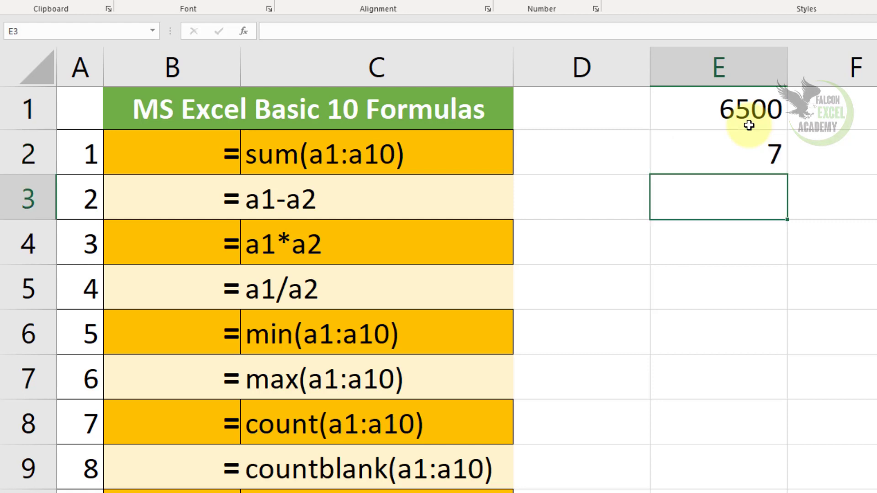
# Step: Enter =E1*E2 in E3 to multiply them, giving 45500
pyautogui.write('=')
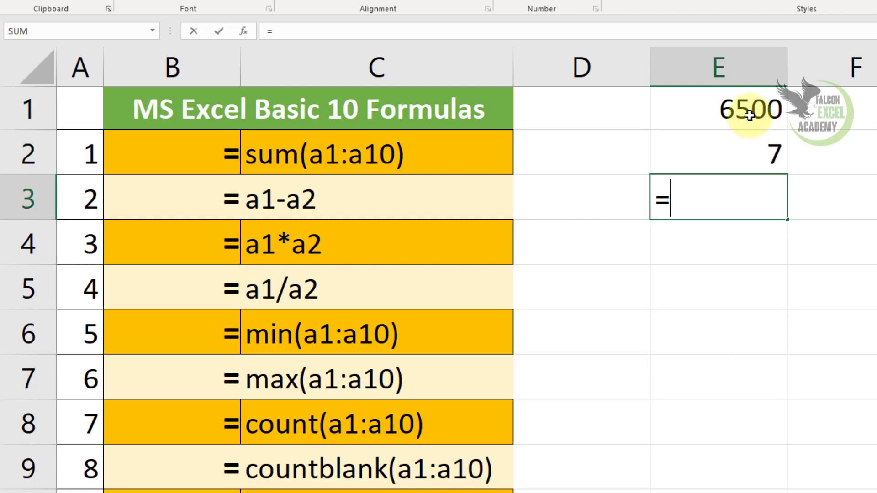
pyautogui.click(741, 97)
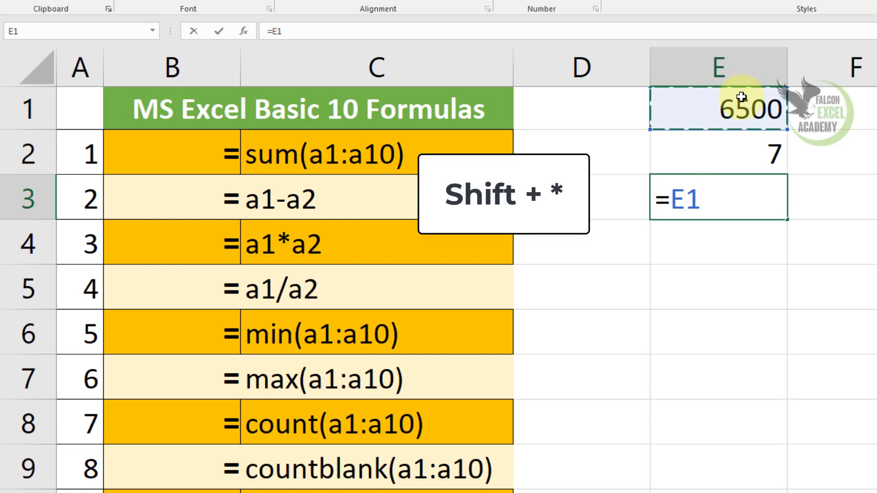
pyautogui.write('*')
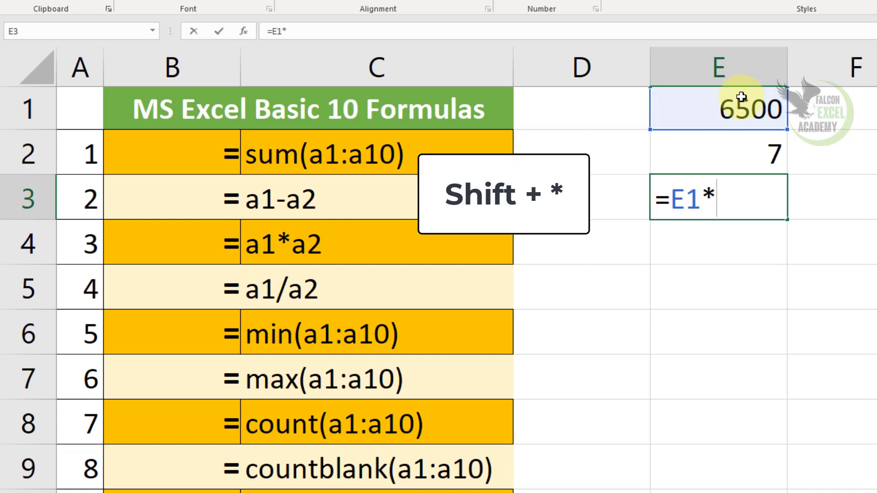
pyautogui.click(757, 165)
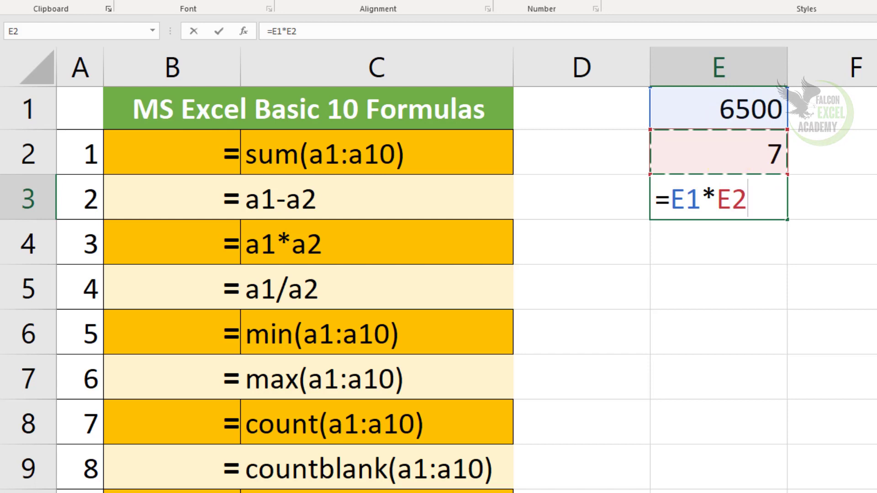
pyautogui.press('Return')
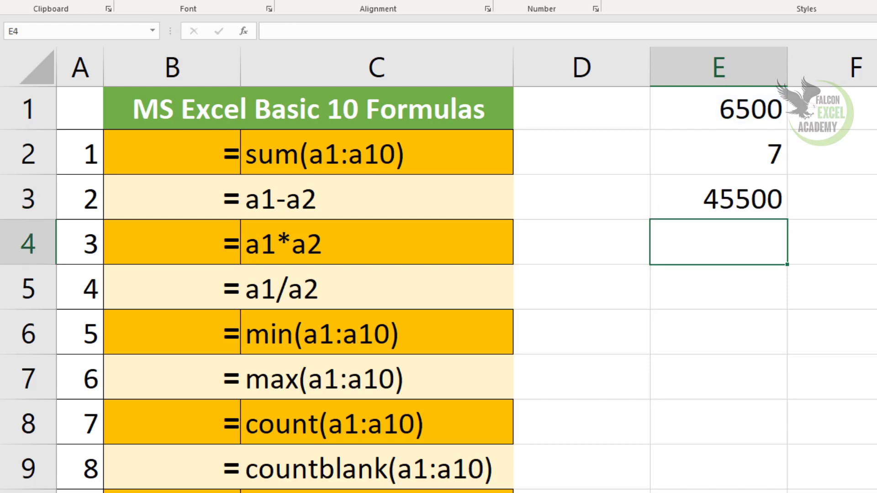
pyautogui.click(719, 196)
pyautogui.press('Delete')
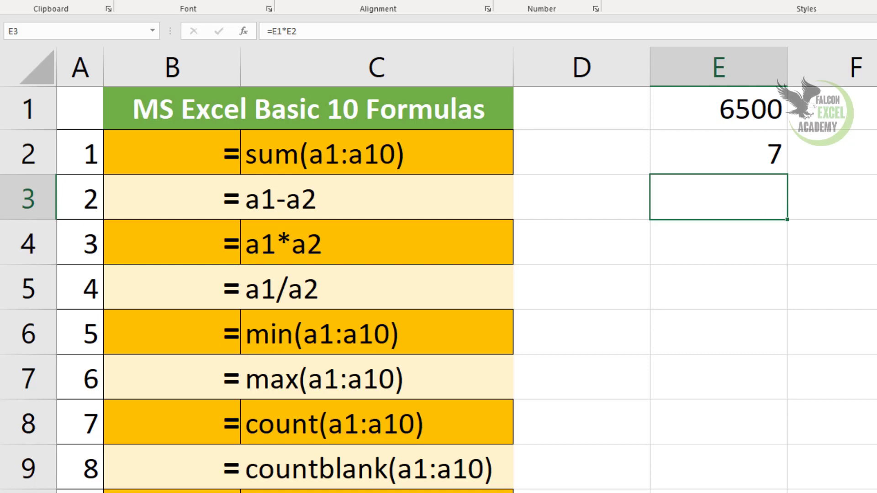
pyautogui.write('=')
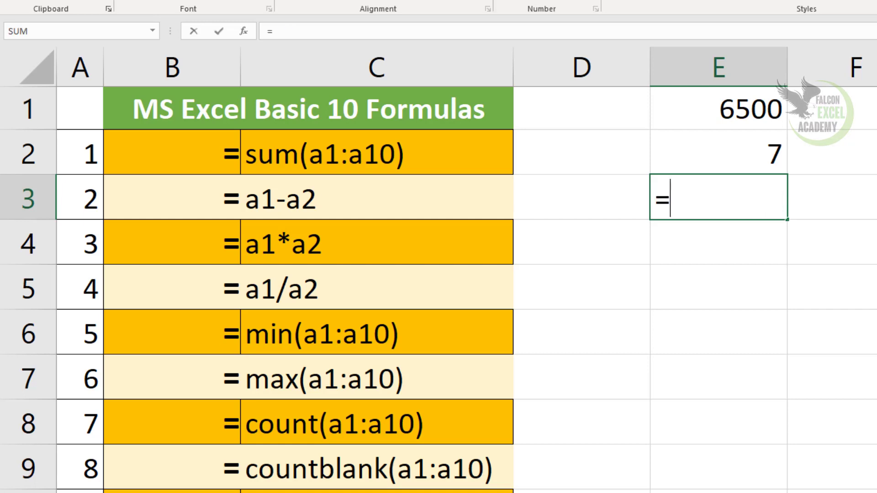
pyautogui.click(764, 109)
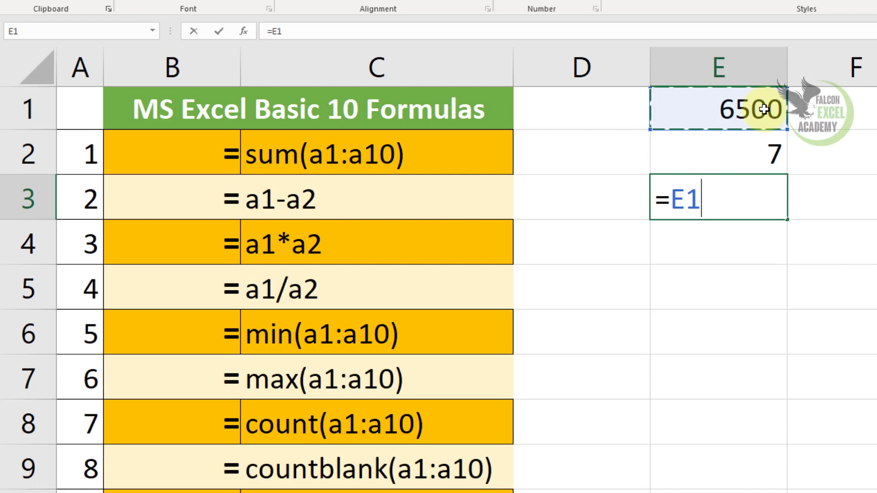
pyautogui.write('/')
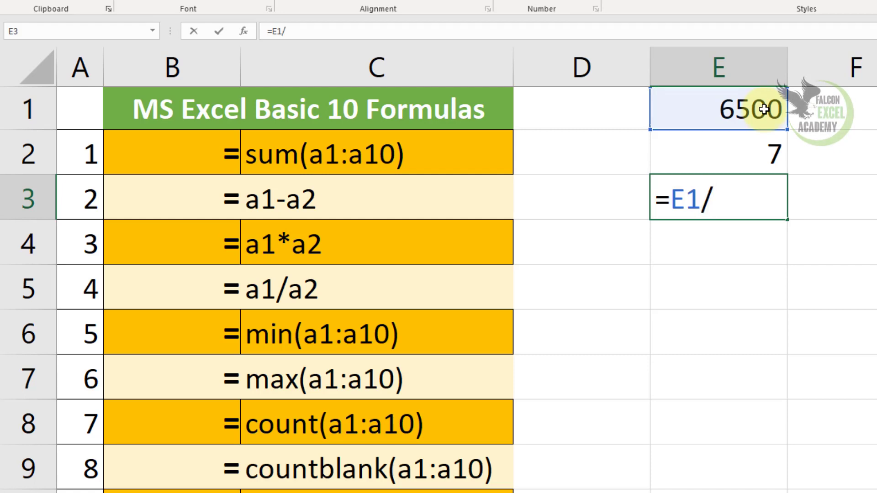
pyautogui.click(750, 161)
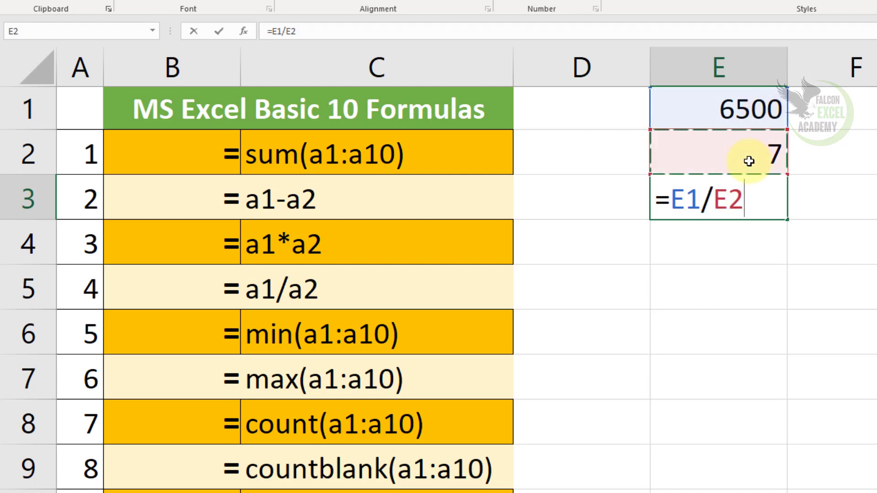
pyautogui.press('Return')
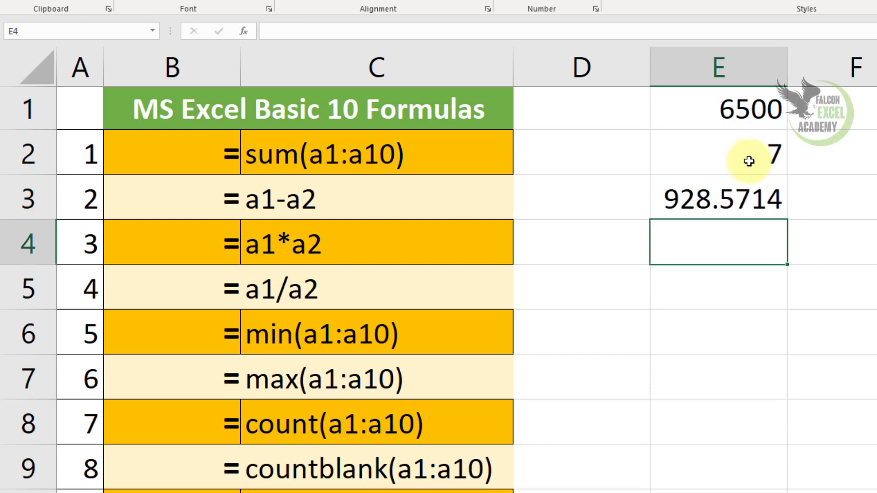
pyautogui.press('Up')
pyautogui.press('Delete')
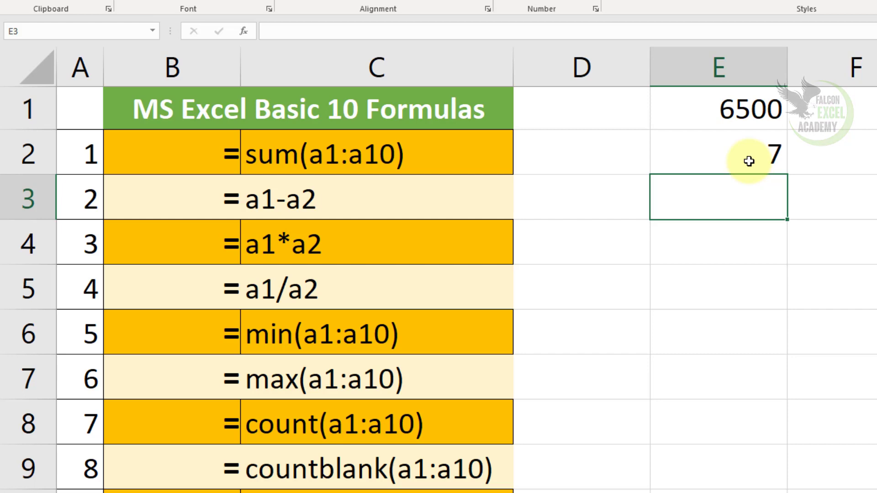
# Step: Fill E3:E10 with 54, 5, 54, 5, 546, 456, 4 and 646
pyautogui.write('54 5 54 5 546 ')
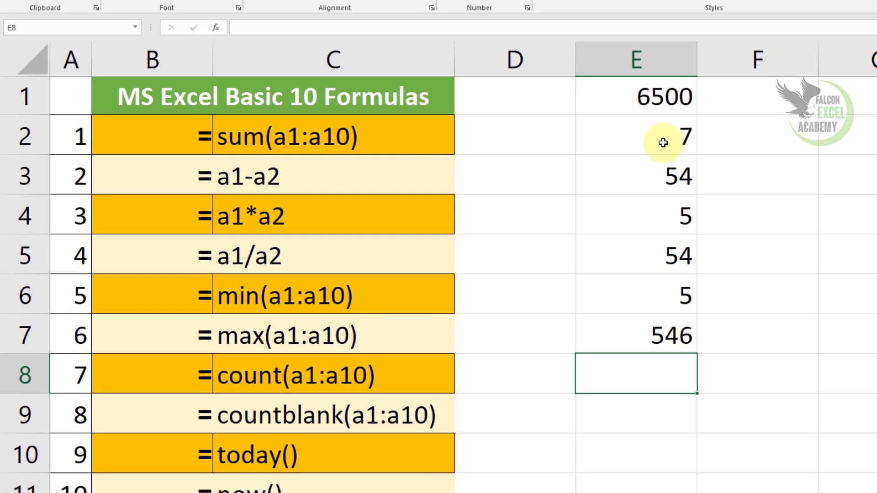
pyautogui.write('456')
pyautogui.press('Return')
pyautogui.write('4')
pyautogui.press('Return')
pyautogui.write('646')
pyautogui.press('Return')
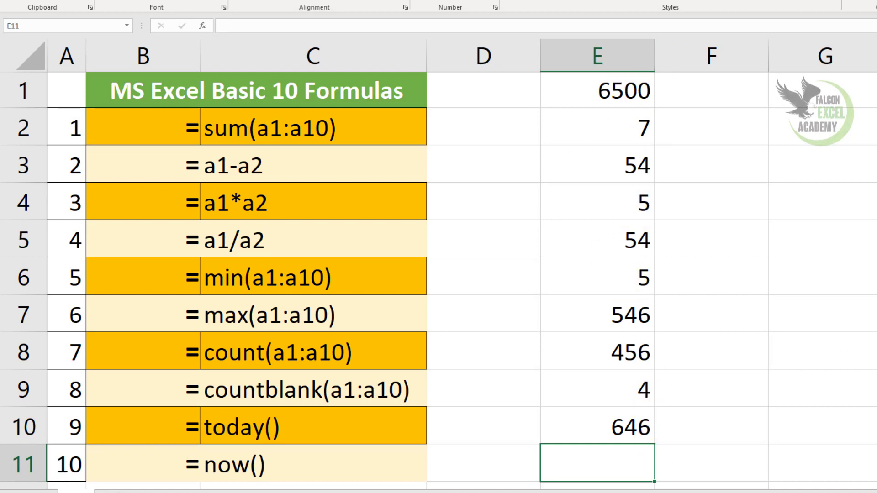
# Step: Enter =MIN(E1:E10) in E11, check its result of 4, then clear it
pyautogui.write('=')
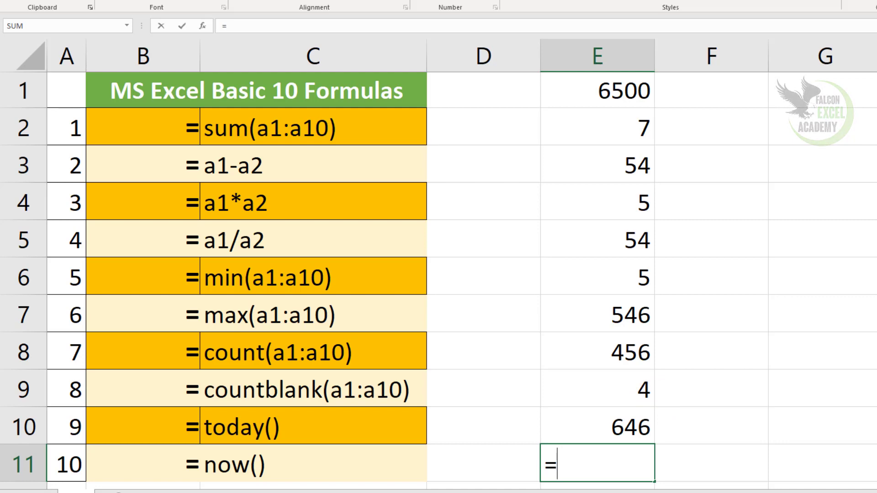
pyautogui.write('min')
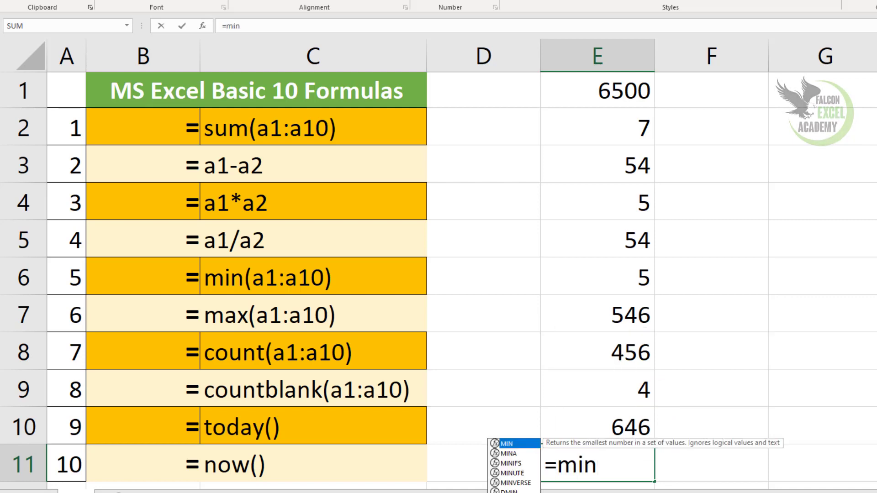
pyautogui.write('(')
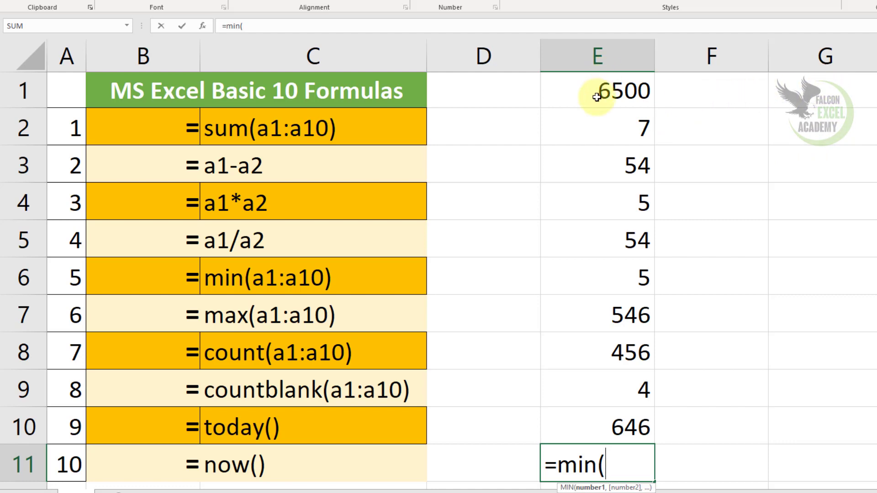
pyautogui.click(600, 95)
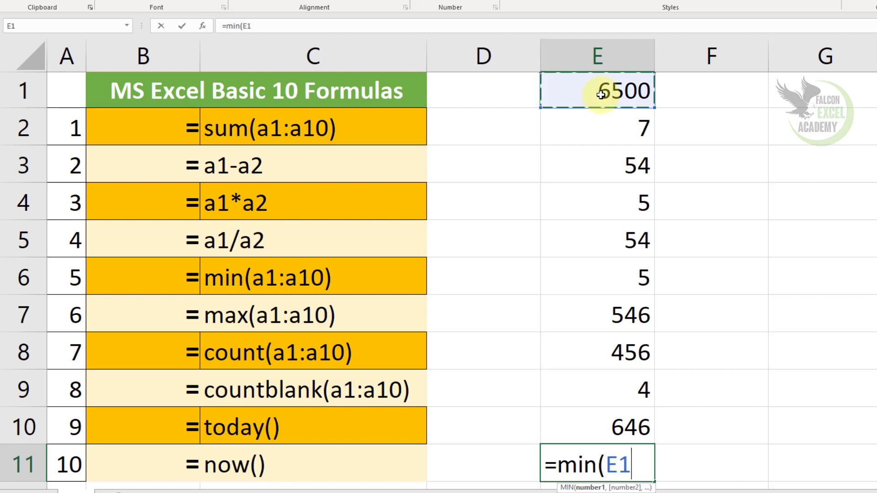
pyautogui.write(':E1')
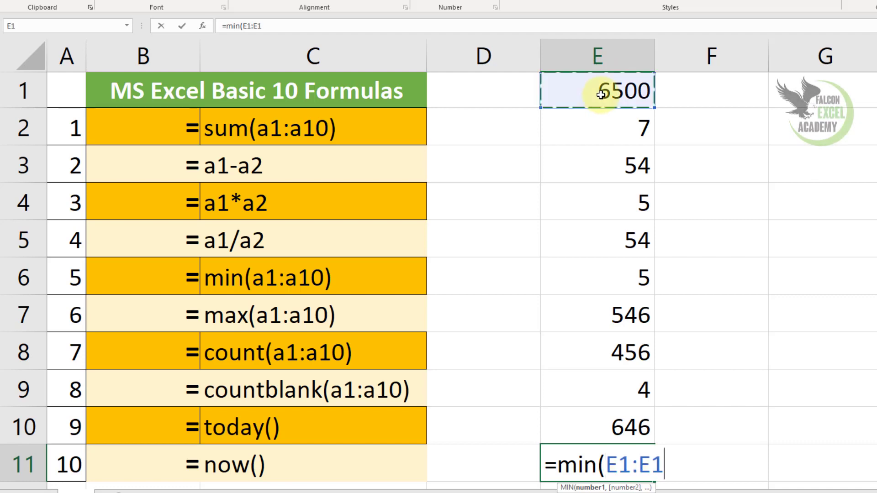
pyautogui.press('BackSpace')
pyautogui.press('BackSpace')
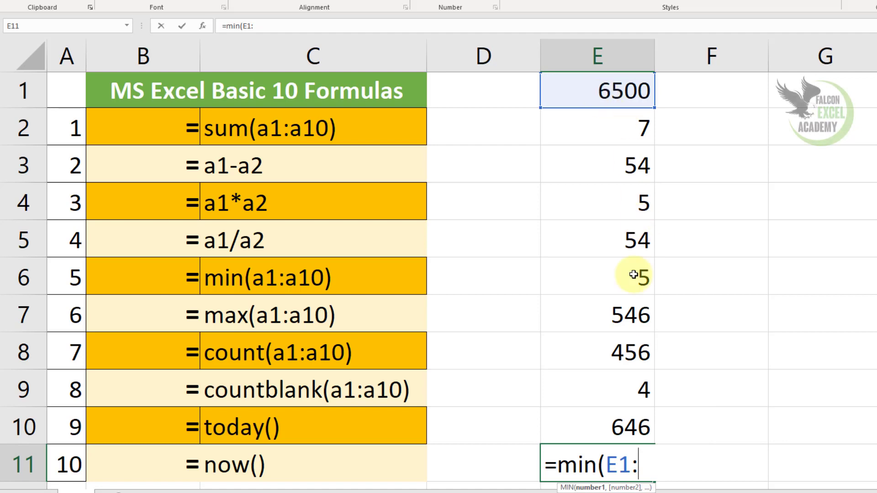
pyautogui.click(629, 433)
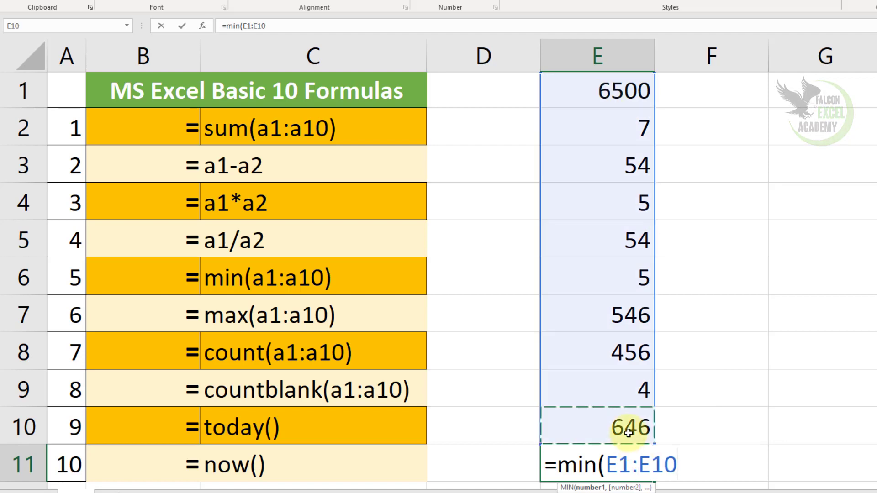
pyautogui.write(')')
pyautogui.press('Return')
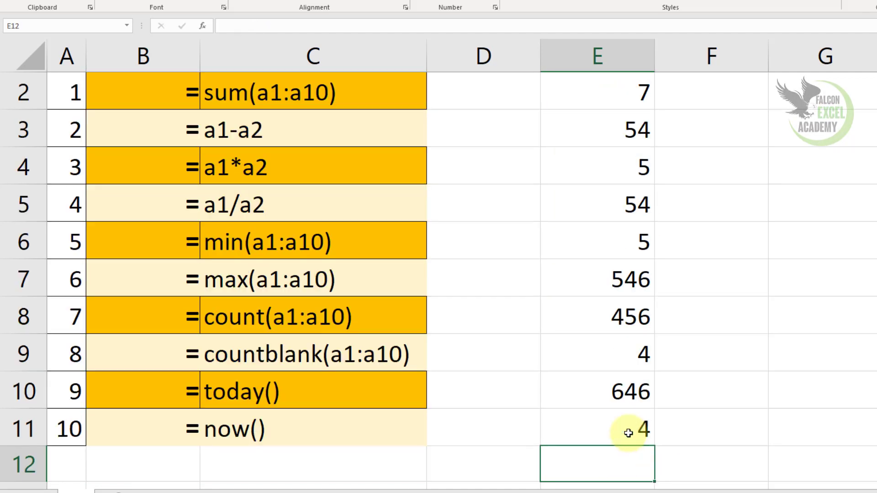
pyautogui.click(629, 433)
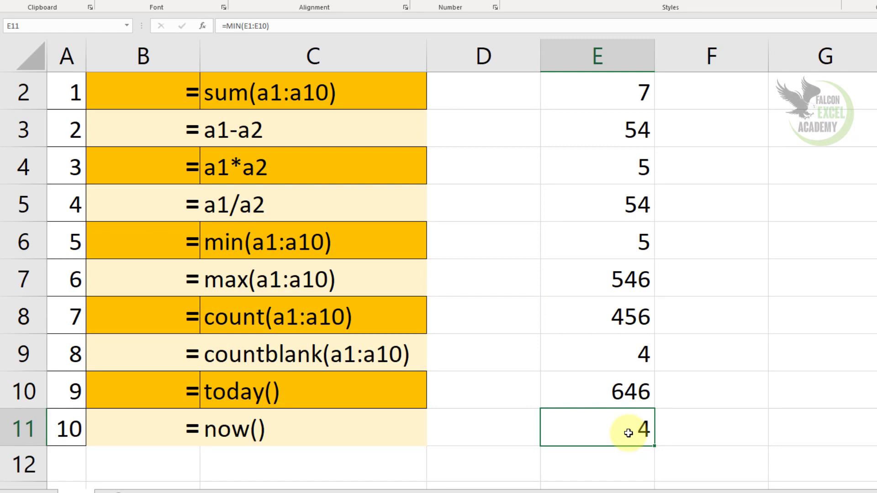
pyautogui.press('Delete')
pyautogui.scroll(1, 696, 396)
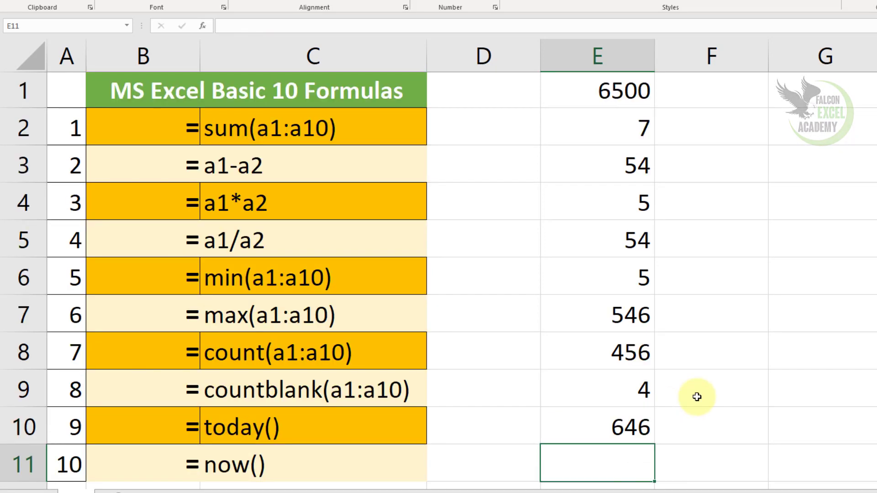
pyautogui.write('=')
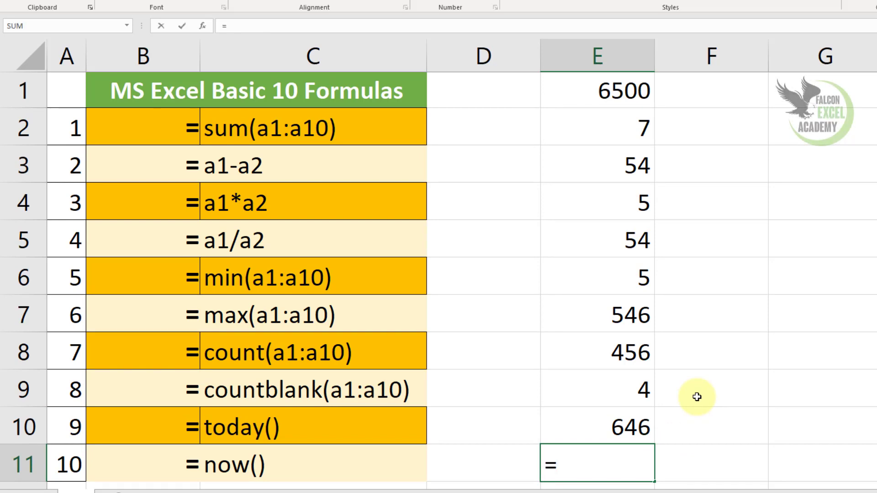
pyautogui.write('min')
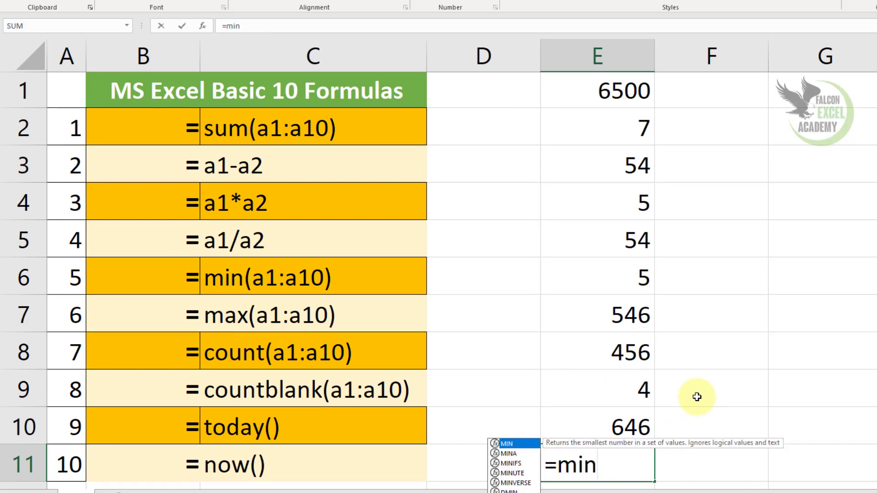
pyautogui.write('(')
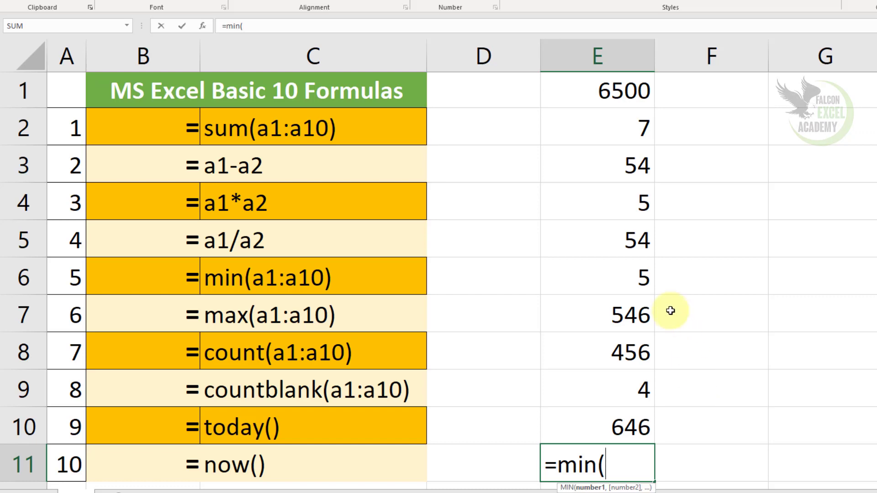
pyautogui.moveTo(622, 85); pyautogui.dragTo(612, 415)
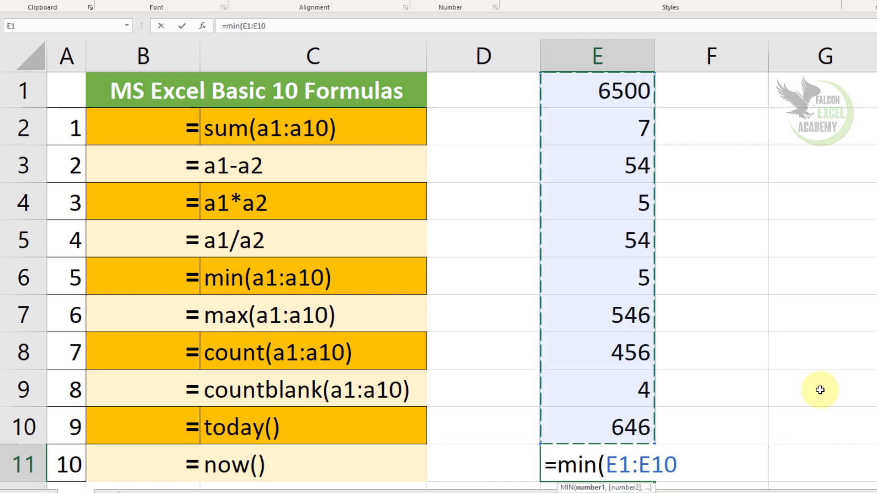
pyautogui.write(')')
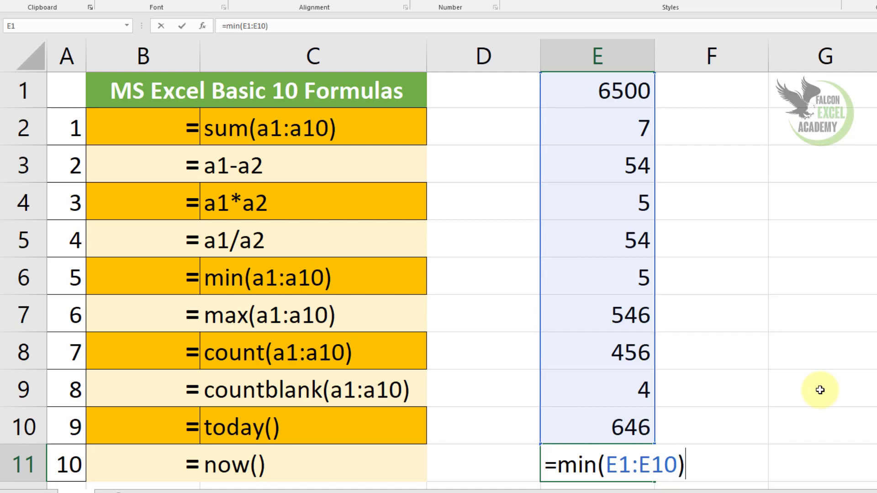
pyautogui.press('Return')
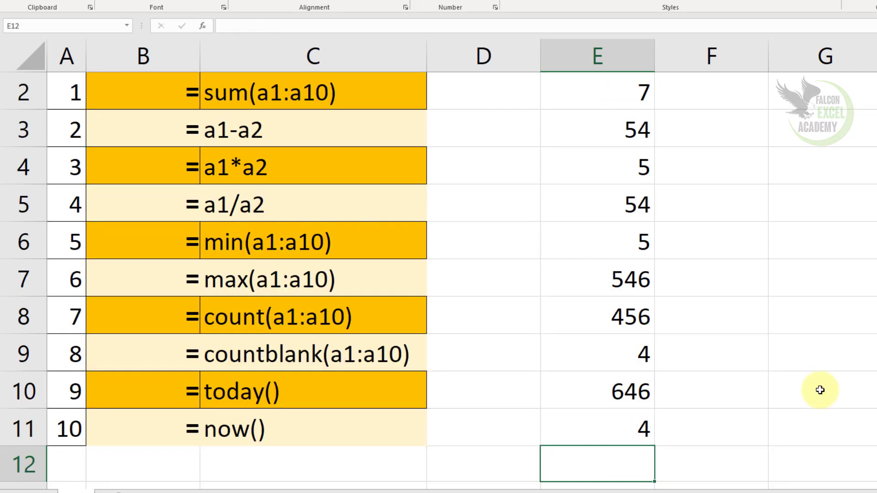
pyautogui.press('Up')
pyautogui.press('Delete')
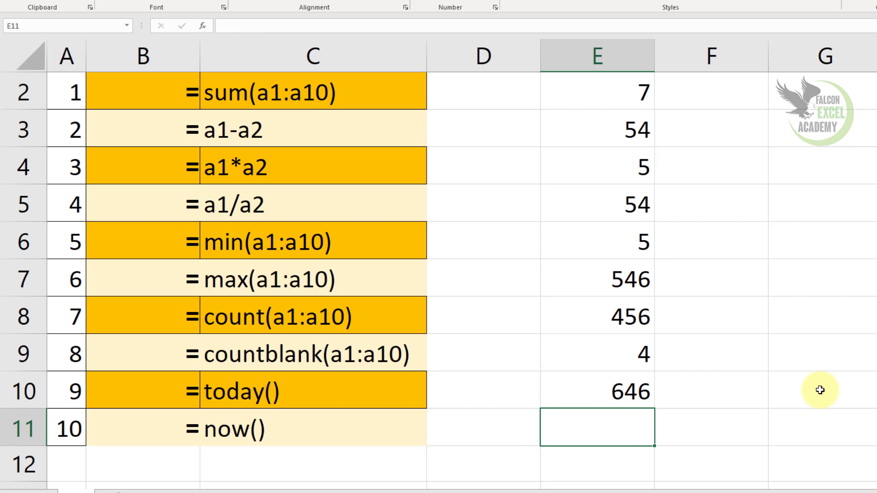
# Step: Enter =MAX(E1:E10) in E11, returning 6500, and reselect it to verify
pyautogui.write('=')
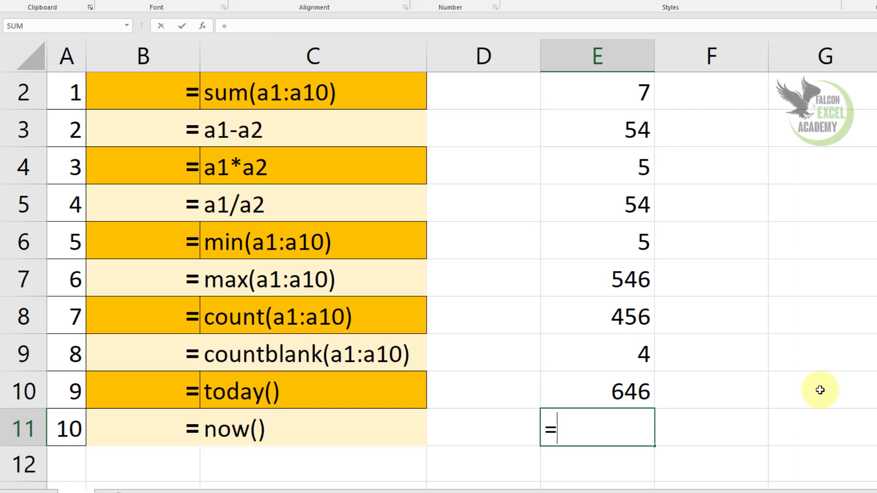
pyautogui.write('max')
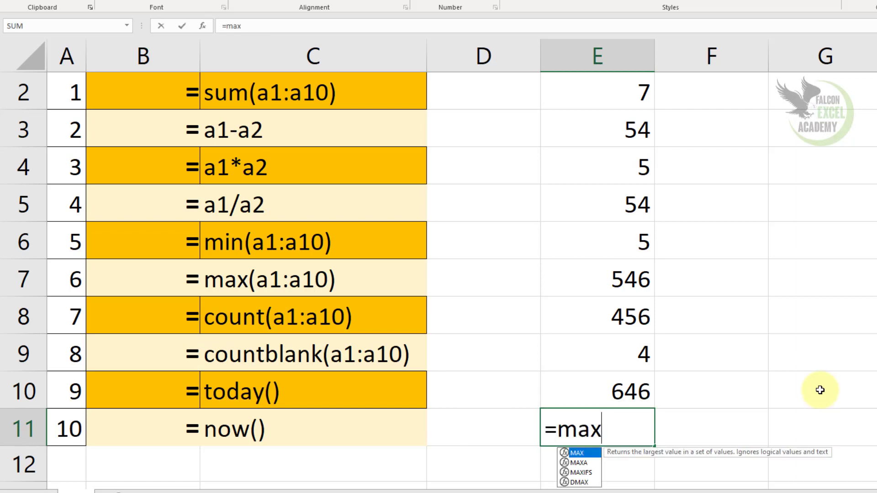
pyautogui.write('(')
pyautogui.scroll(1, 830, 349)
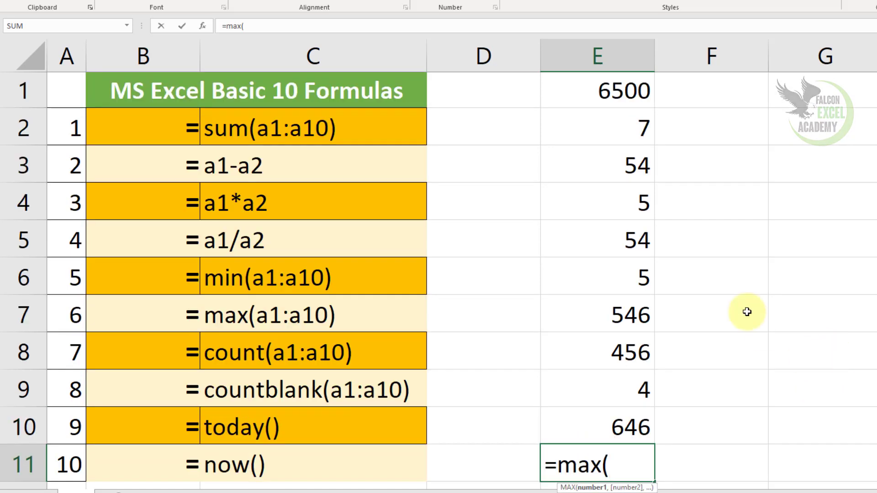
pyautogui.moveTo(627, 98); pyautogui.dragTo(610, 411)
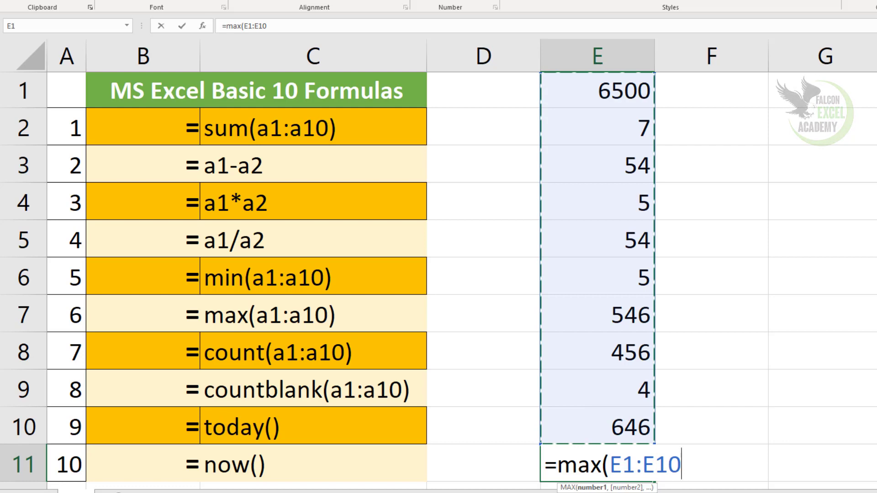
pyautogui.write(')')
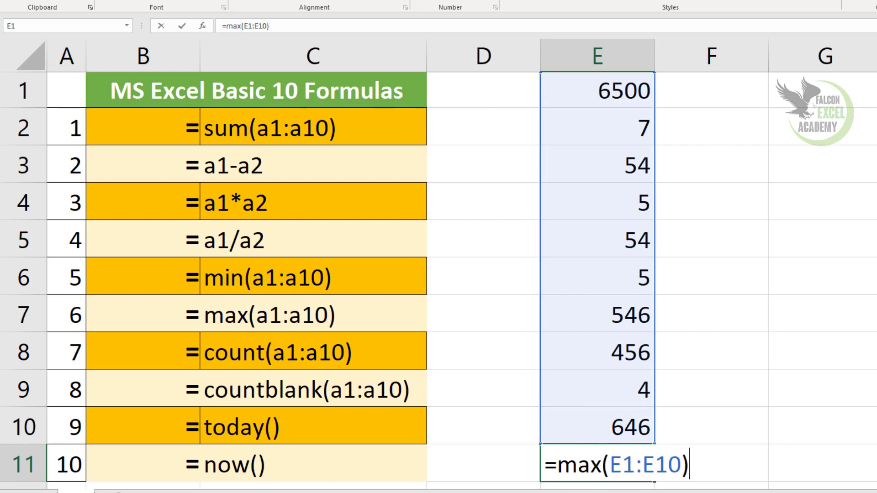
pyautogui.press('Return')
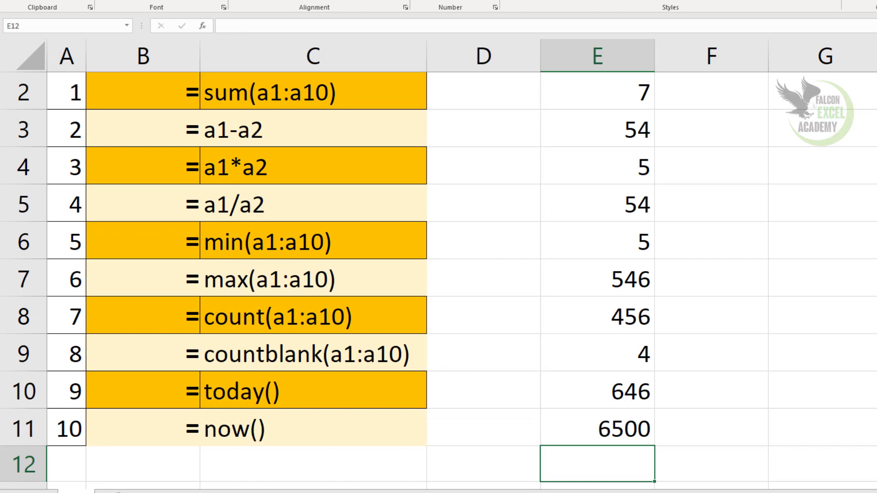
pyautogui.scroll(1, 829, 388)
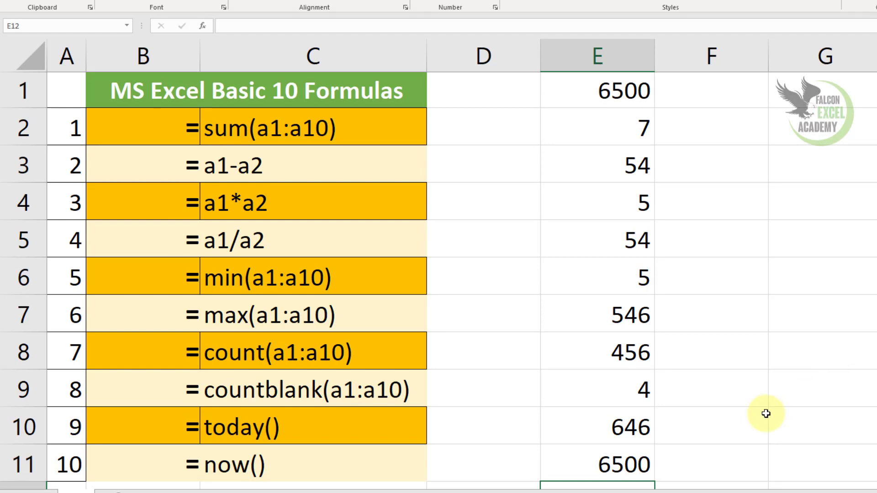
pyautogui.click(637, 465)
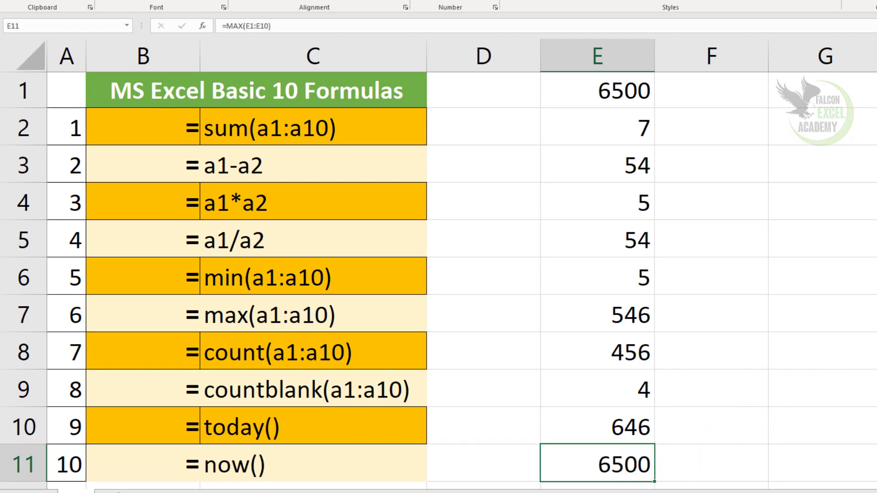
# Step: Clear E11 and E6, and put the text 'falcon' in E4 and 'excel' in E8
pyautogui.press('Delete')
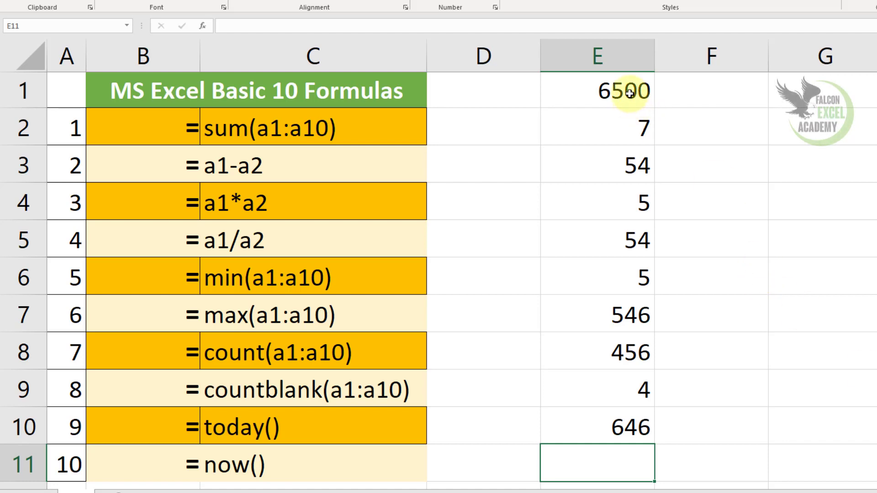
pyautogui.moveTo(630, 92); pyautogui.dragTo(634, 424)
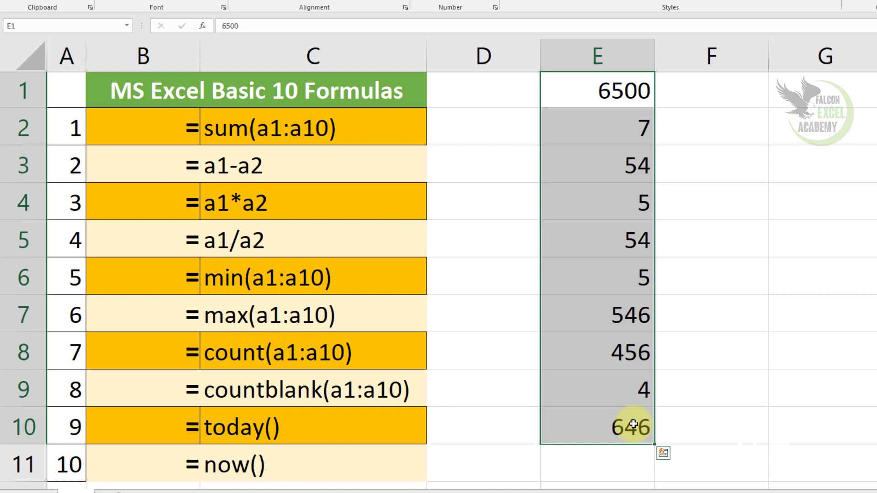
pyautogui.click(616, 277)
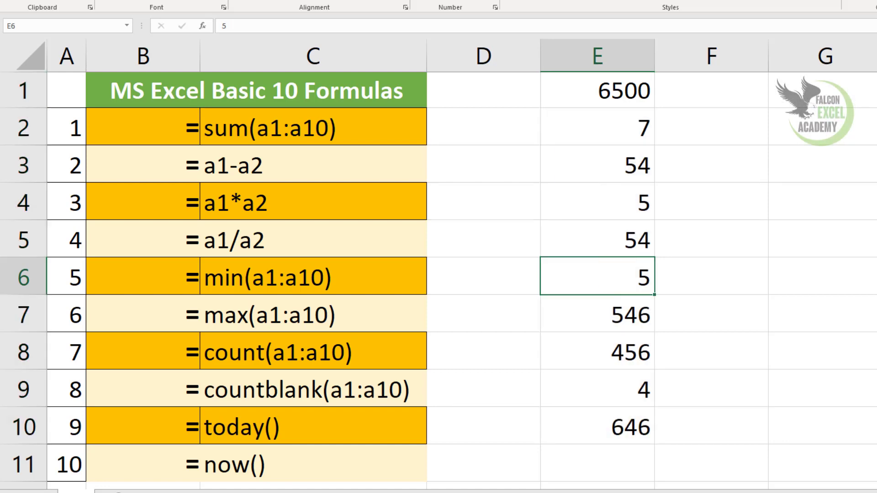
pyautogui.press('Delete')
pyautogui.press('Up')
pyautogui.press('Up')
pyautogui.write('falco')
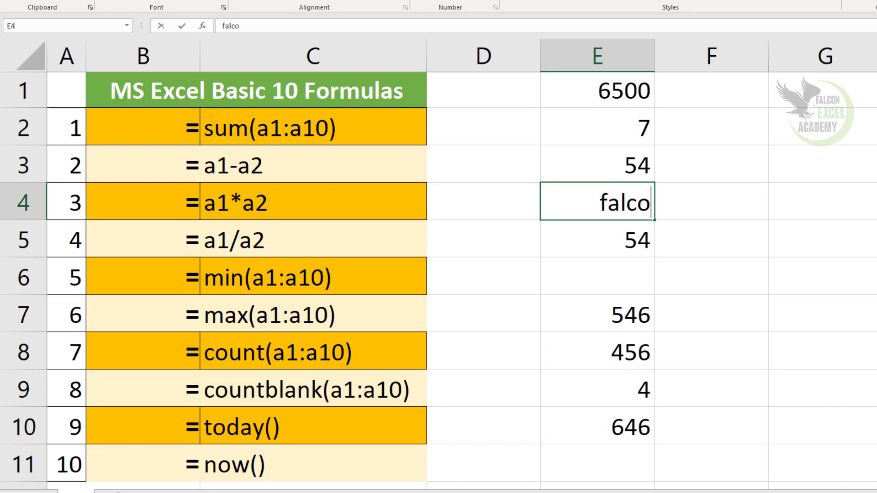
pyautogui.write('n')
pyautogui.press('Return')
pyautogui.press('Down')
pyautogui.press('Down')
pyautogui.press('Down')
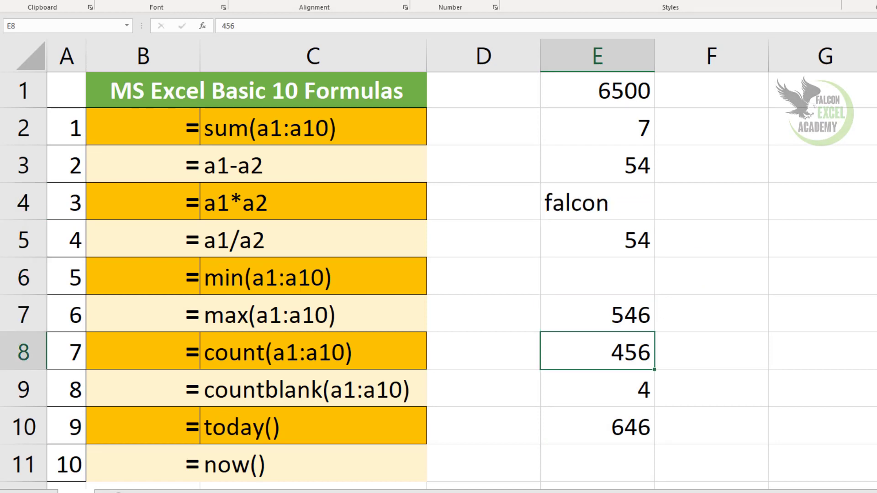
pyautogui.write('excel')
pyautogui.press('Return')
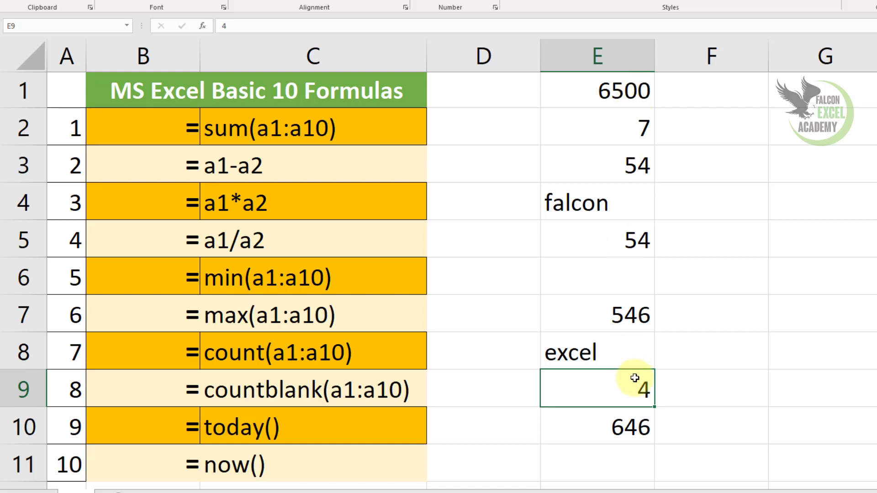
# Step: Enter =COUNT(E1:E10) in E11, which counts 7 numeric entries
pyautogui.click(620, 455)
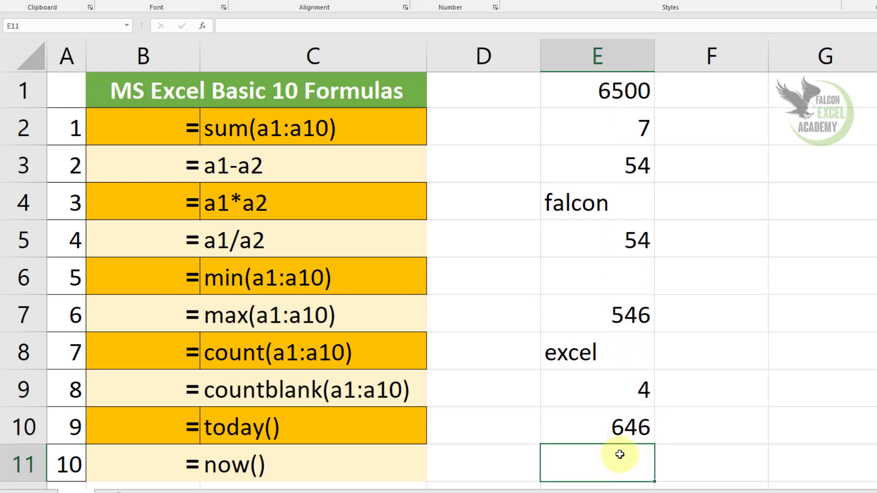
pyautogui.write('=coun')
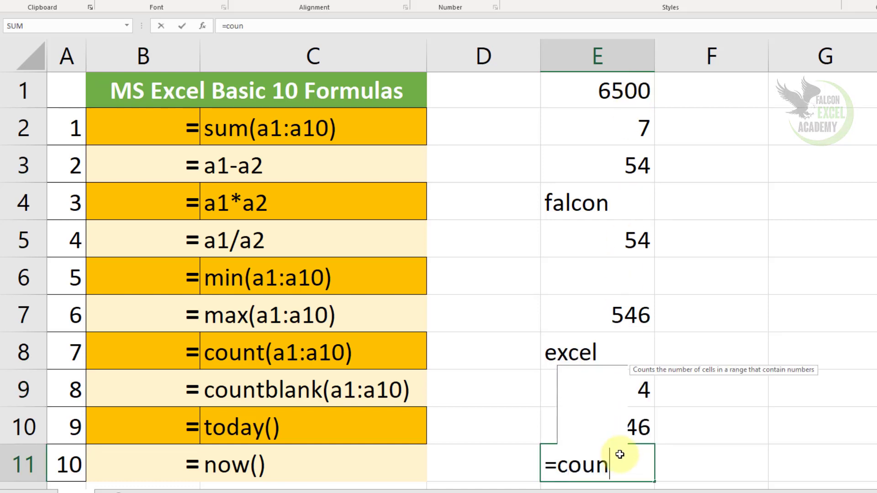
pyautogui.write('t(')
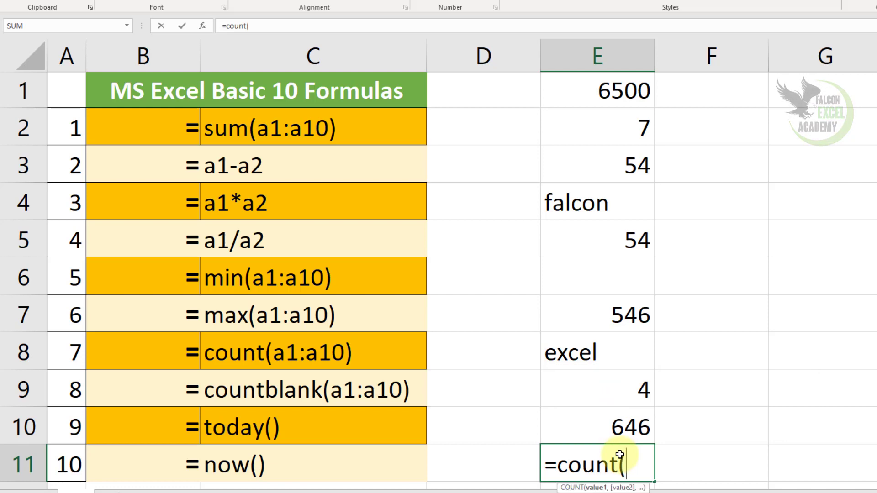
pyautogui.press('BackSpace')
pyautogui.write('(')
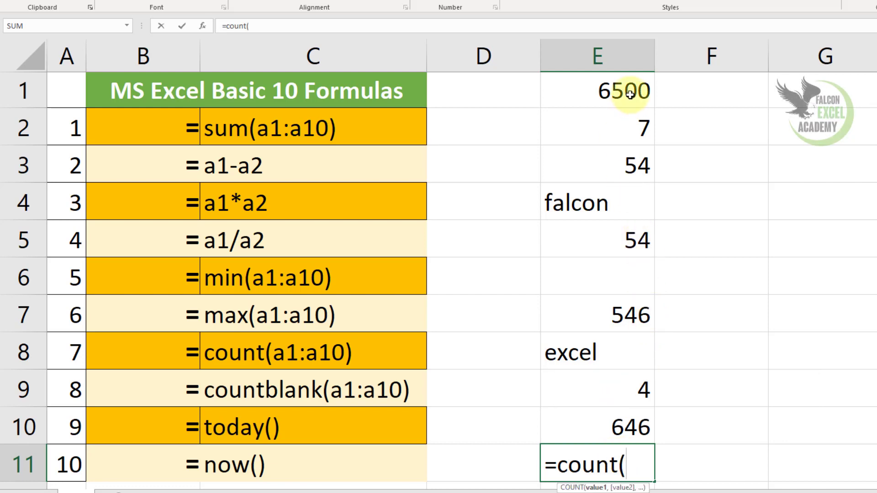
pyautogui.moveTo(631, 95); pyautogui.dragTo(596, 425)
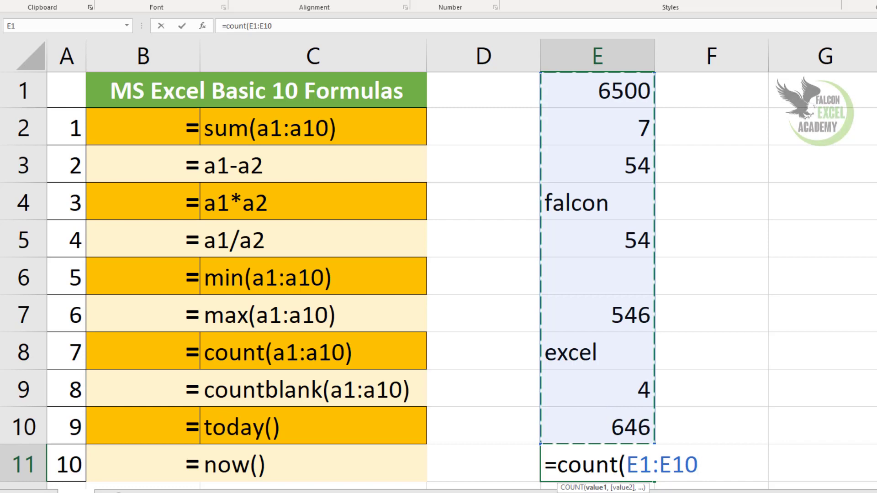
pyautogui.write(')')
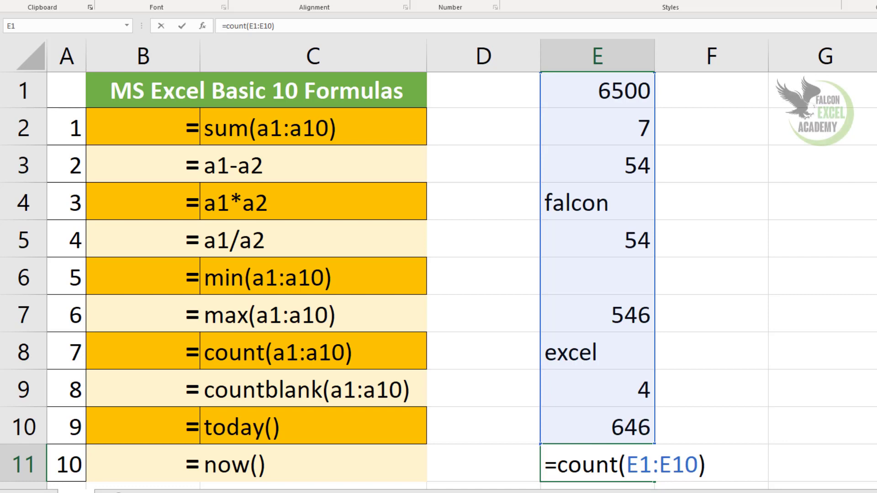
pyautogui.press('Return')
pyautogui.click(598, 428)
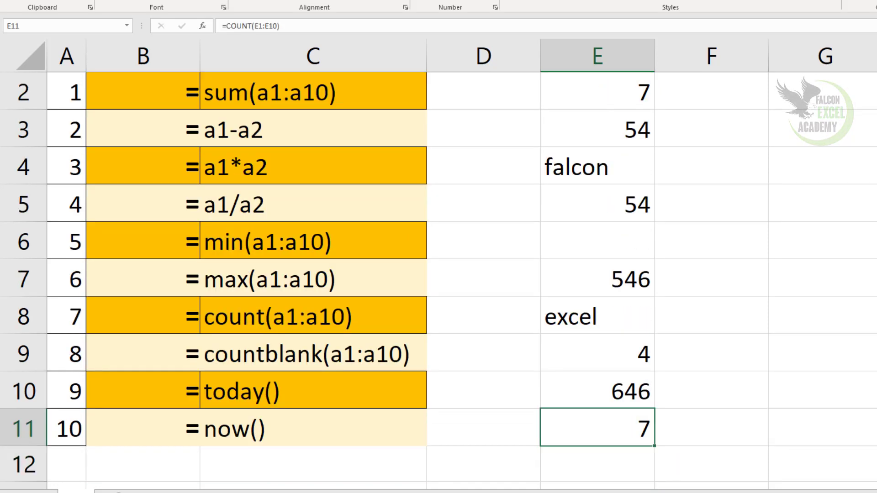
pyautogui.scroll(1, 843, 317)
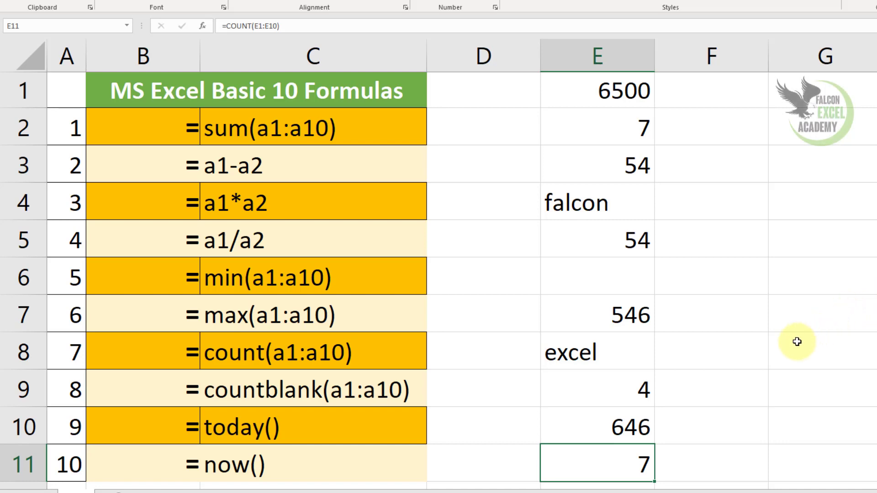
# Step: Review each cell's contents in column E, from E10 up to E1
pyautogui.click(630, 424)
pyautogui.click(642, 390)
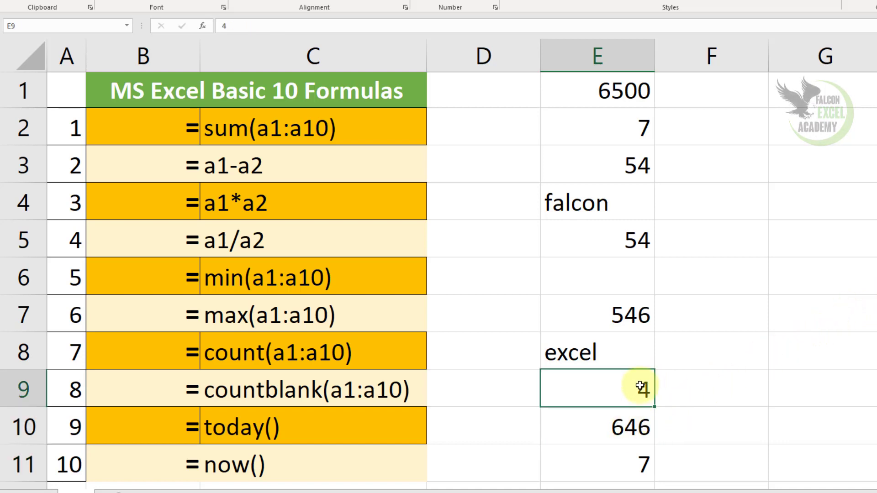
pyautogui.click(640, 319)
pyautogui.click(642, 241)
pyautogui.click(644, 167)
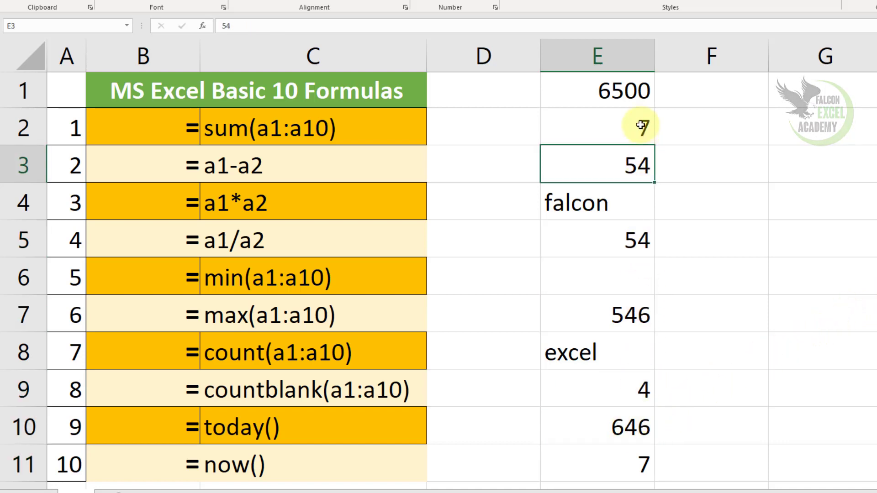
pyautogui.click(644, 123)
pyautogui.click(640, 97)
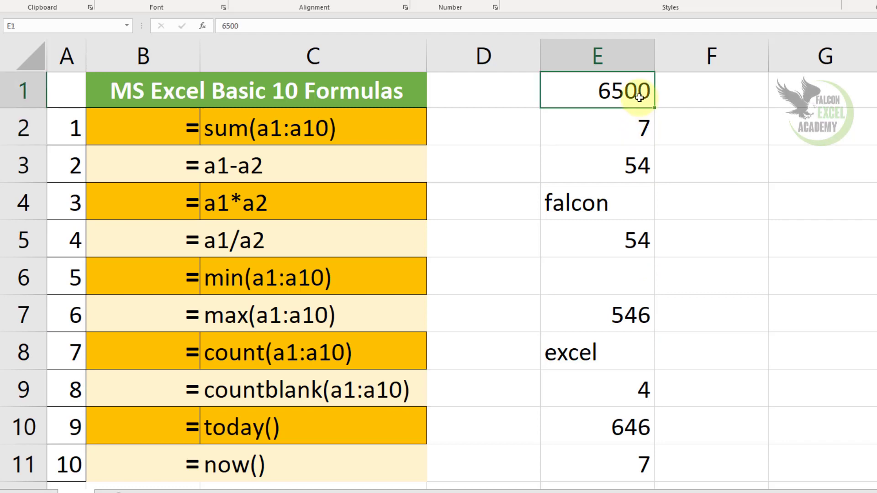
pyautogui.click(604, 208)
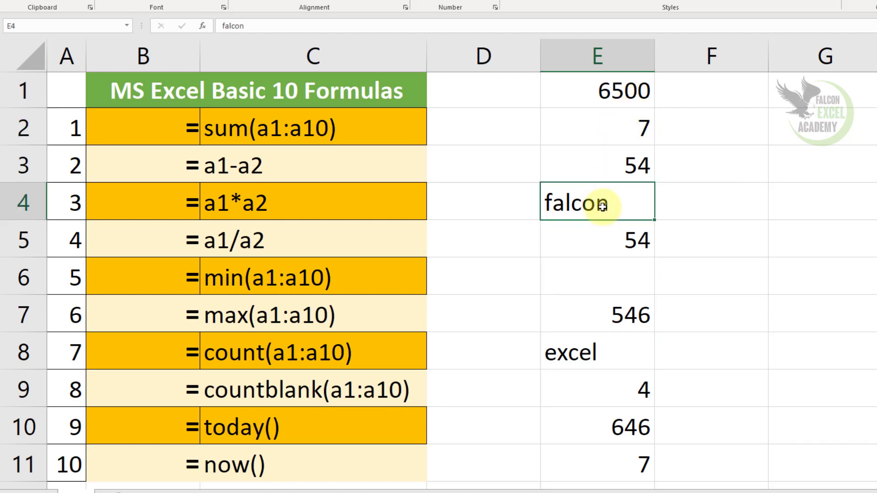
pyautogui.click(597, 351)
pyautogui.click(627, 206)
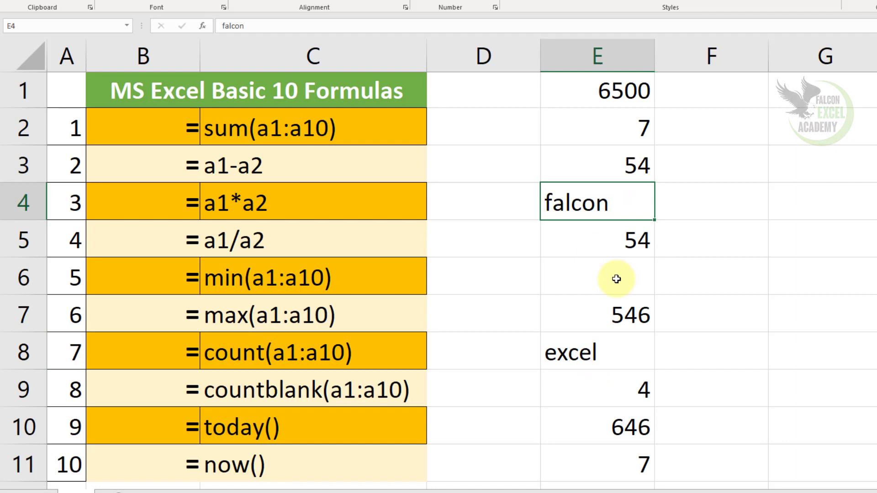
pyautogui.click(618, 277)
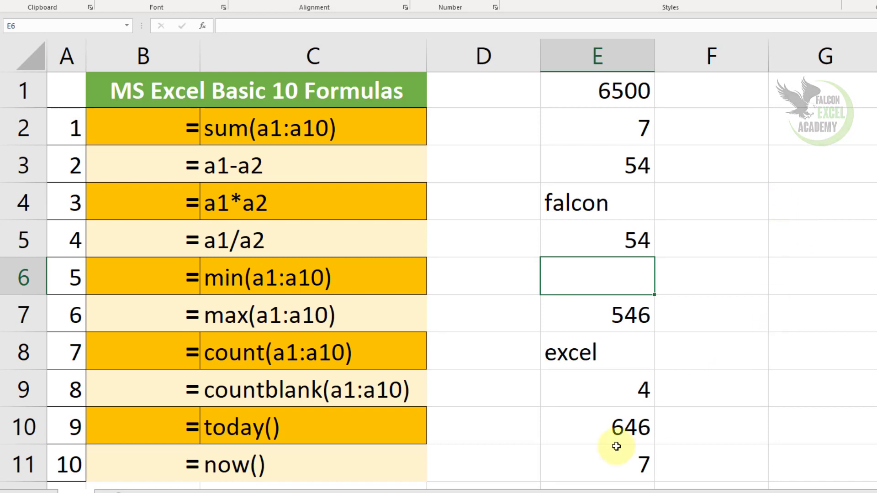
# Step: Clear the COUNT result from E11 and the 7 from E2
pyautogui.click(592, 468)
pyautogui.press('Delete')
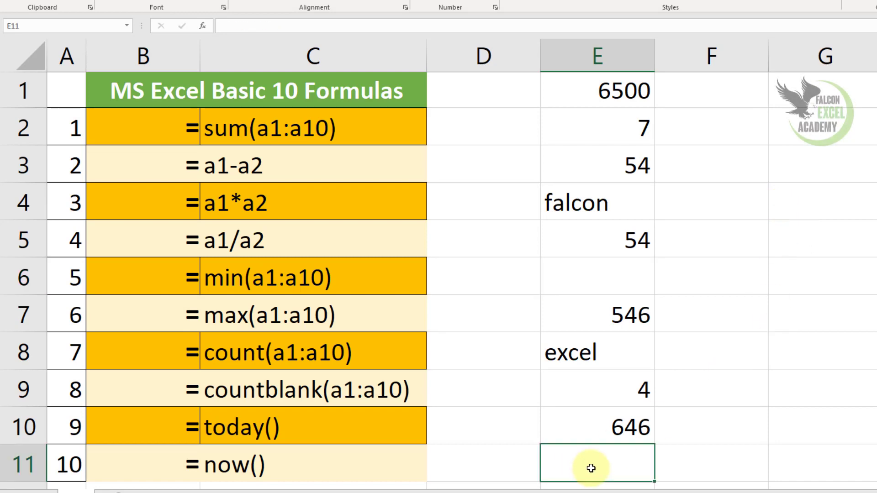
pyautogui.click(621, 130)
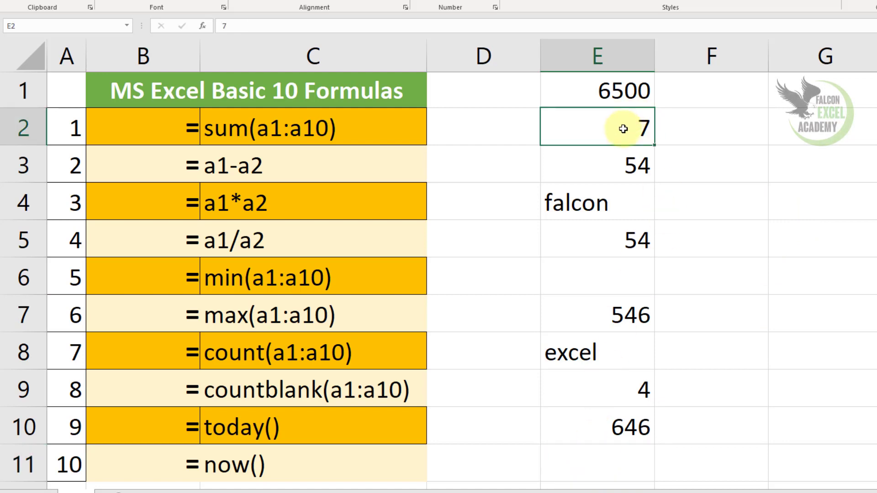
pyautogui.press('Delete')
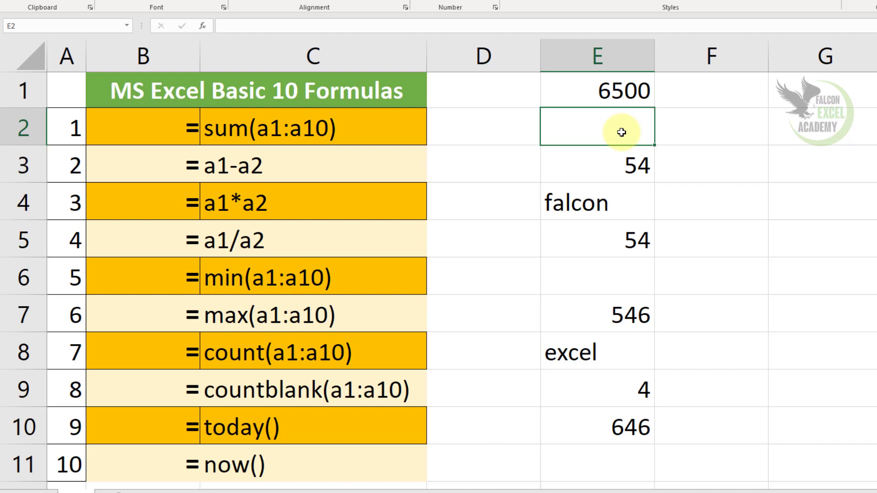
# Step: Enter =COUNTBLANK(E1:E10) in E11, returning 2 for blanks E2 and E6
pyautogui.click(640, 451)
pyautogui.write('=')
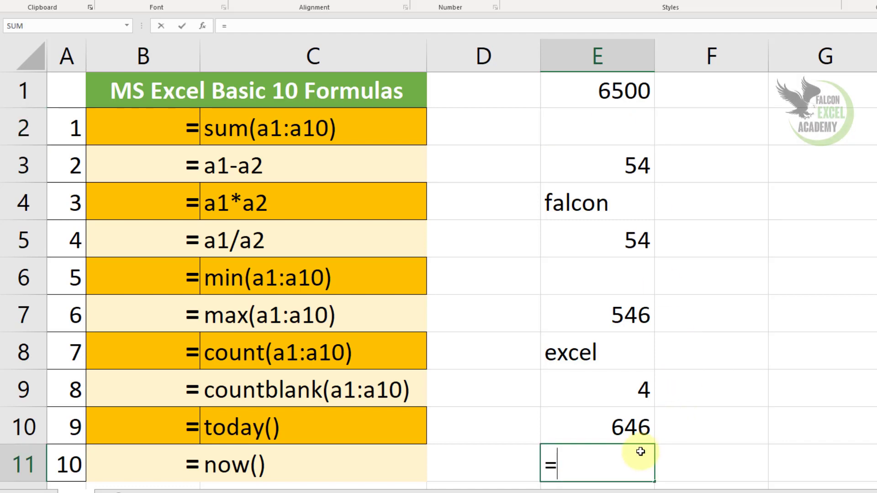
pyautogui.write('countb')
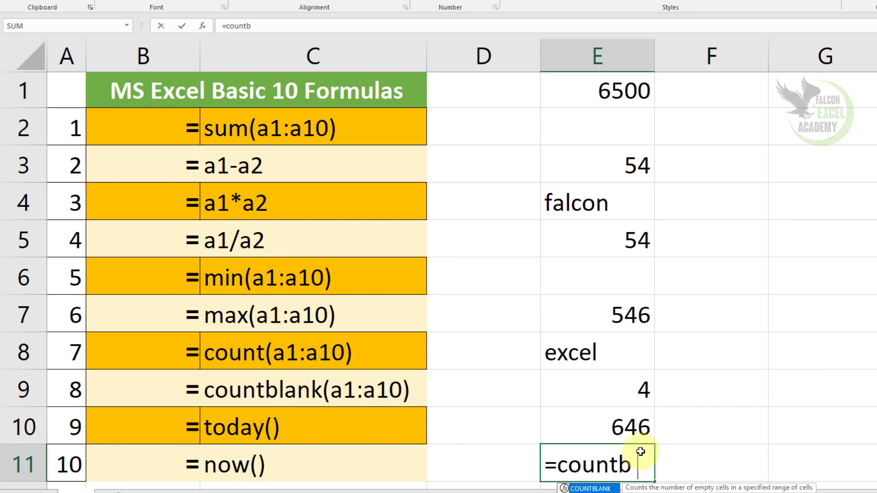
pyautogui.write('lank')
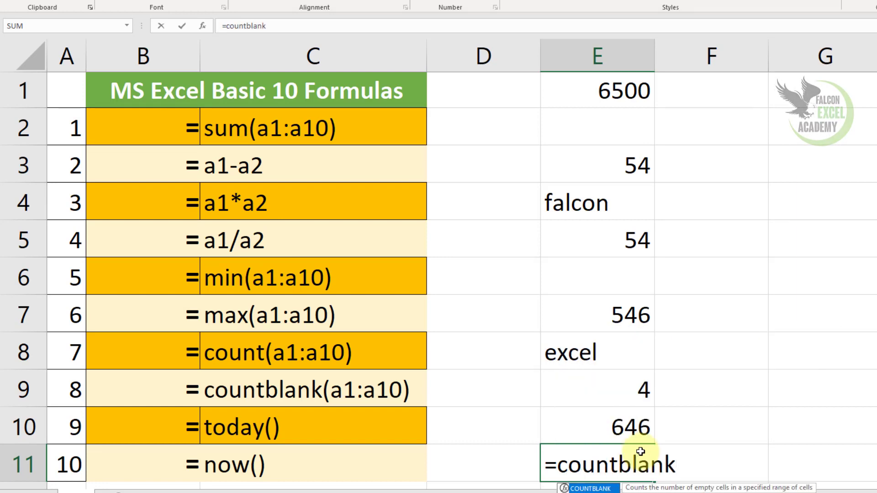
pyautogui.write('(')
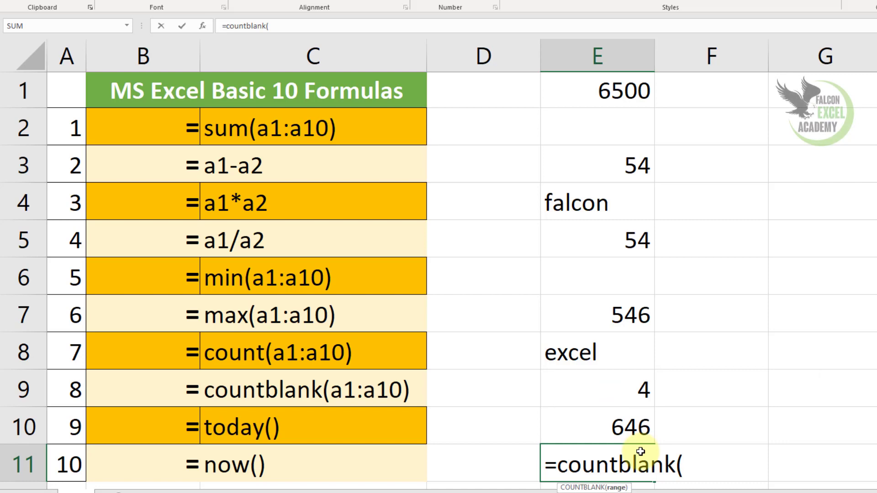
pyautogui.moveTo(594, 90); pyautogui.dragTo(616, 418)
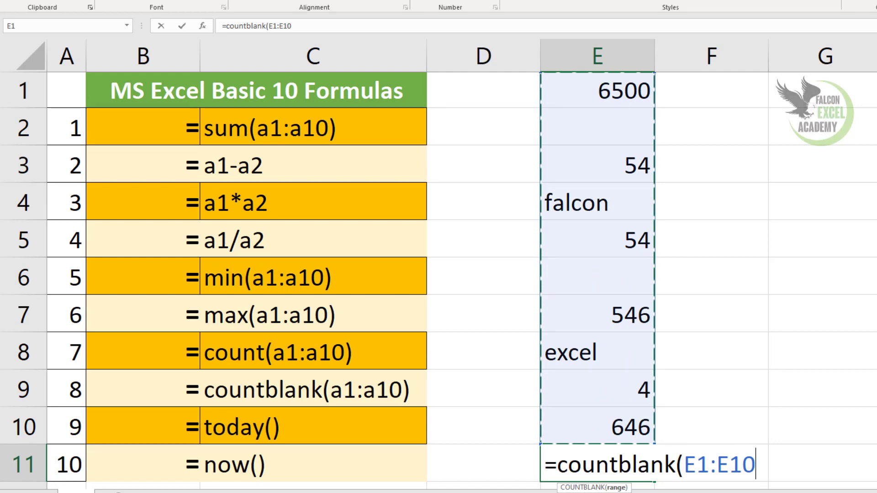
pyautogui.write(')')
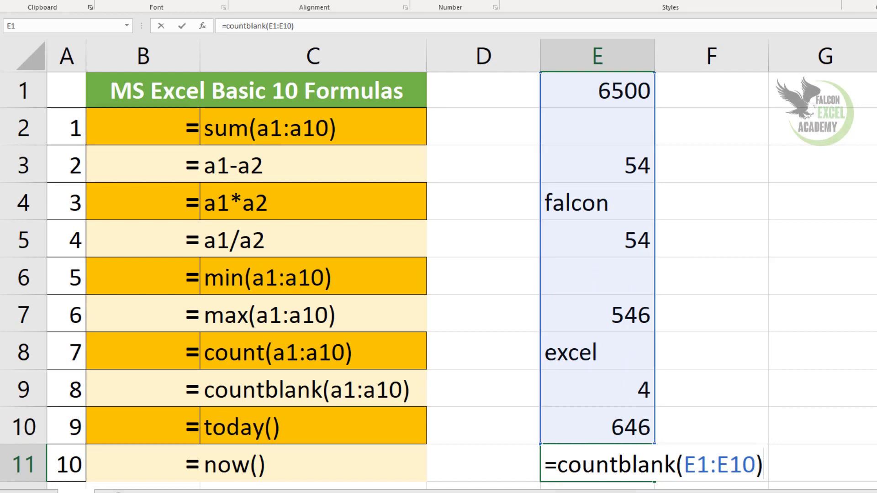
pyautogui.press('Return')
pyautogui.click(597, 428)
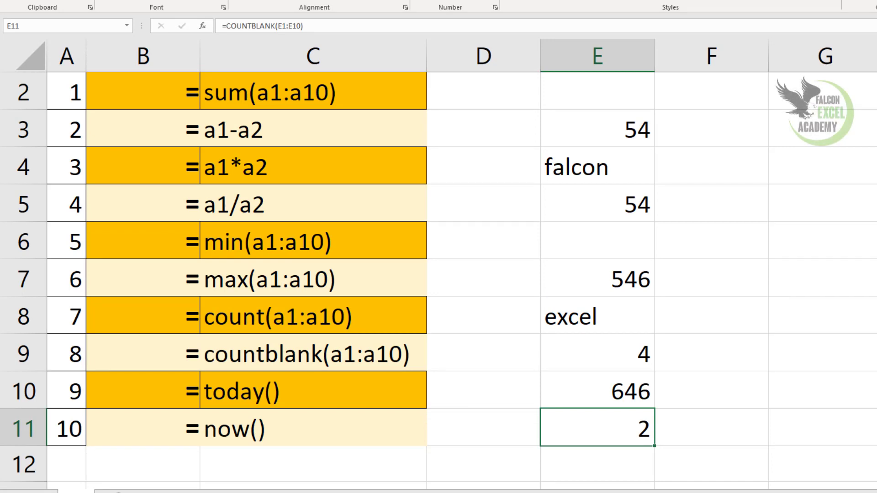
# Step: Delete 'falcon' from E4 so the COUNTBLANK result in E11 rises to 3
pyautogui.click(628, 172)
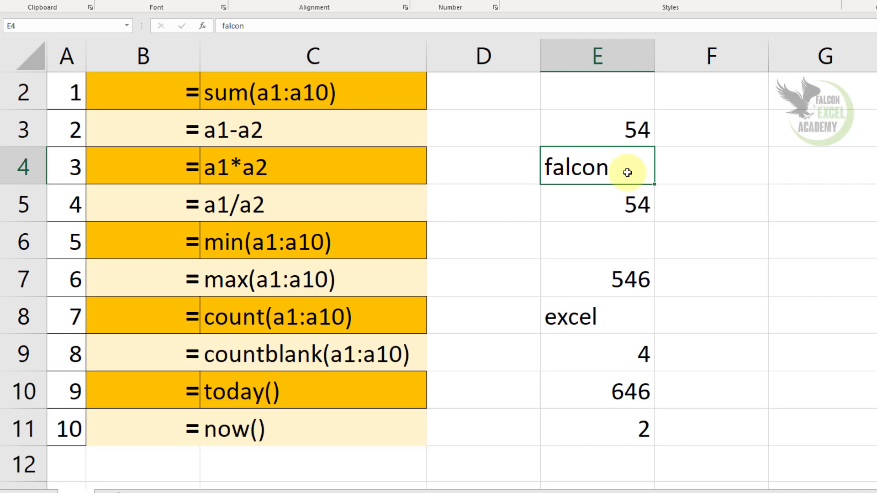
pyautogui.press('Delete')
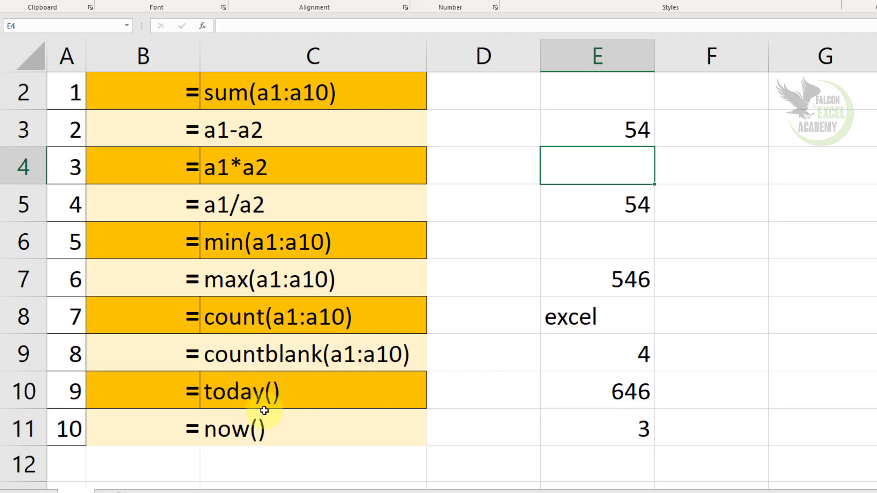
pyautogui.scroll(1, 803, 260)
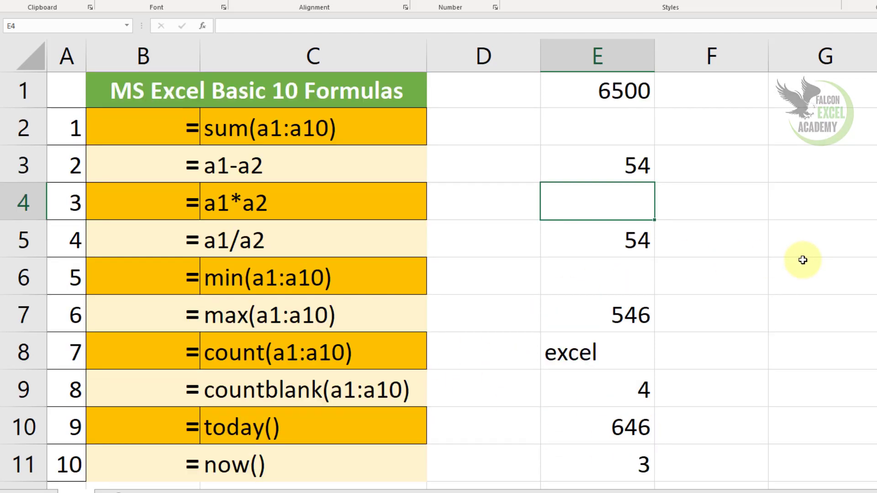
pyautogui.click(786, 139)
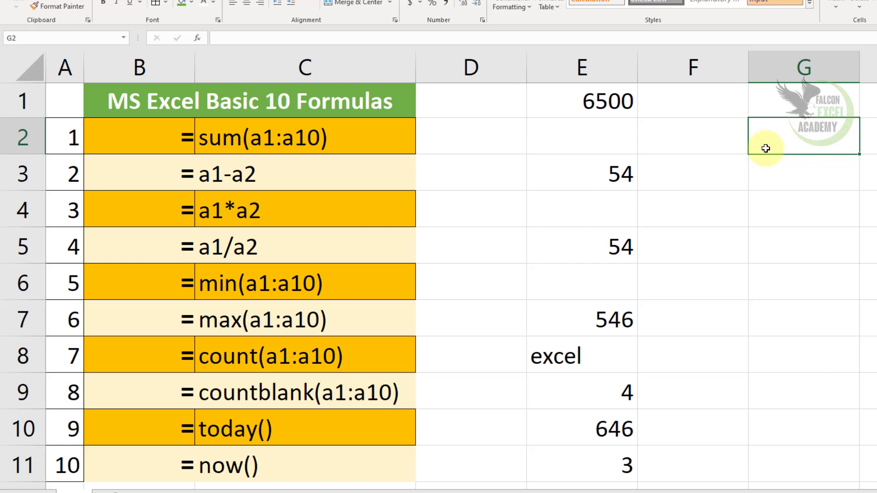
# Step: Enter =TODAY() in G2 and =NOW() in G4, showing 2/22/2022 and 2/22/2022 3:38
pyautogui.write('=')
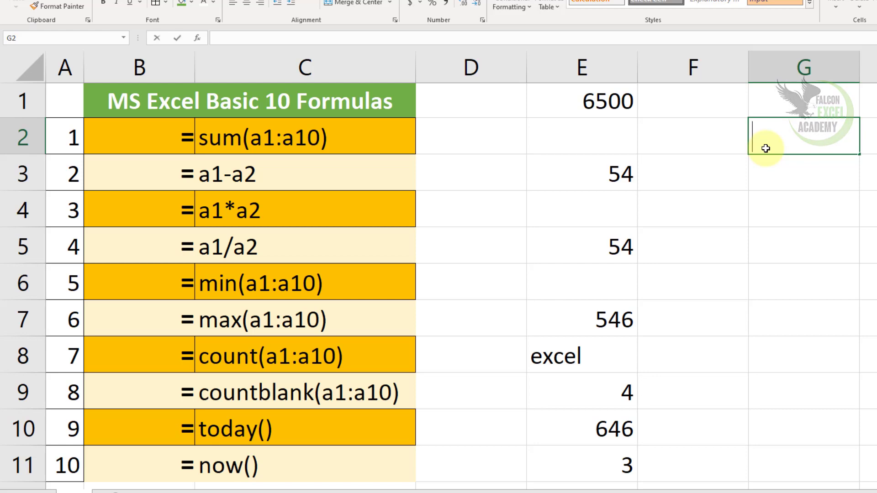
pyautogui.write('today')
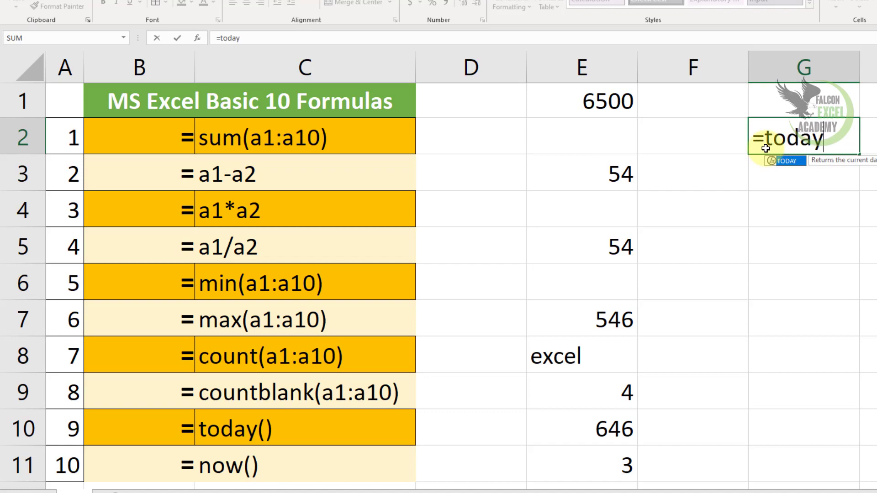
pyautogui.write('()')
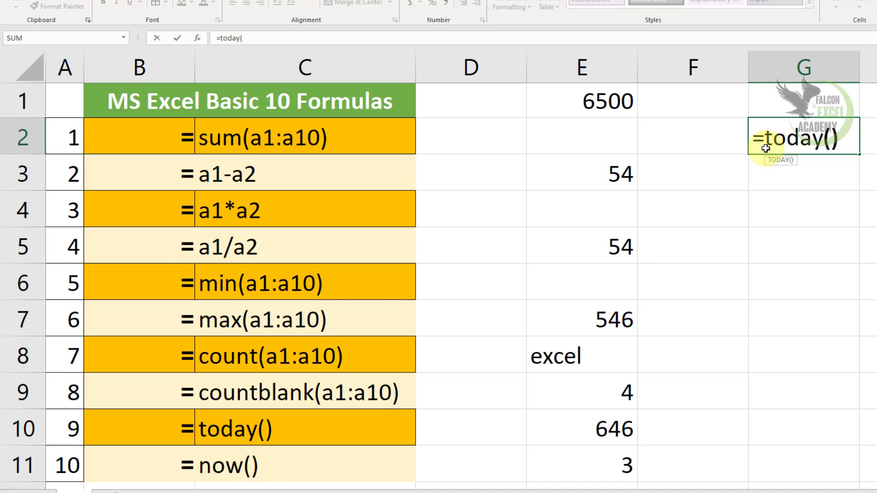
pyautogui.press('Return')
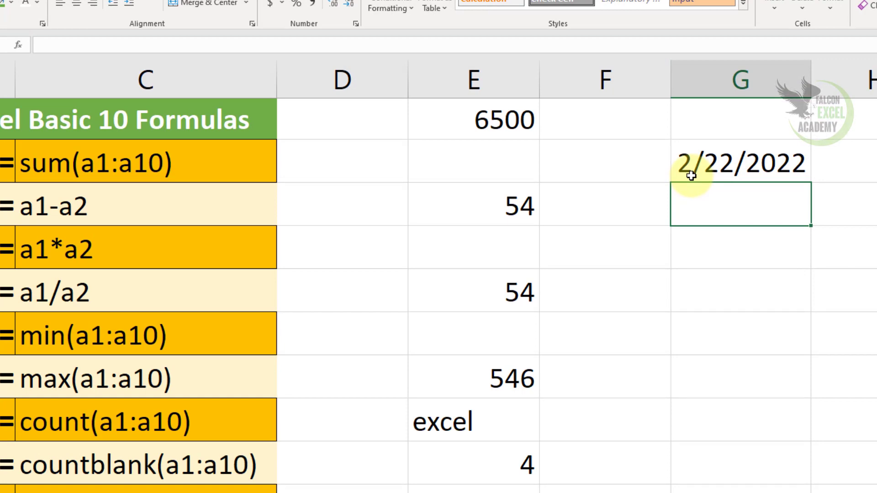
pyautogui.press('Down')
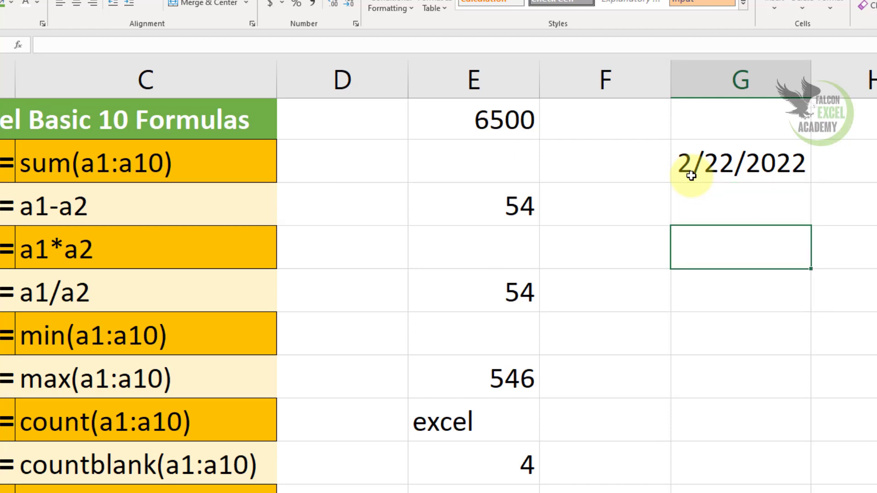
pyautogui.write('=')
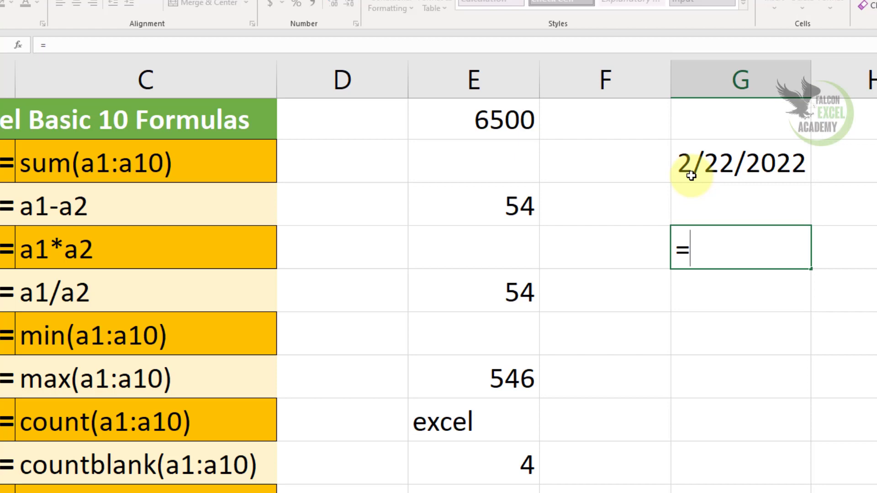
pyautogui.write('now')
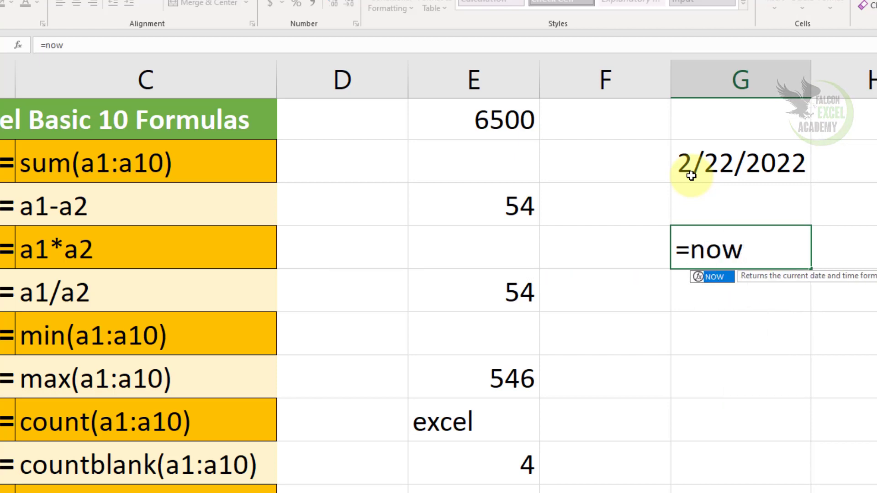
pyautogui.write('()')
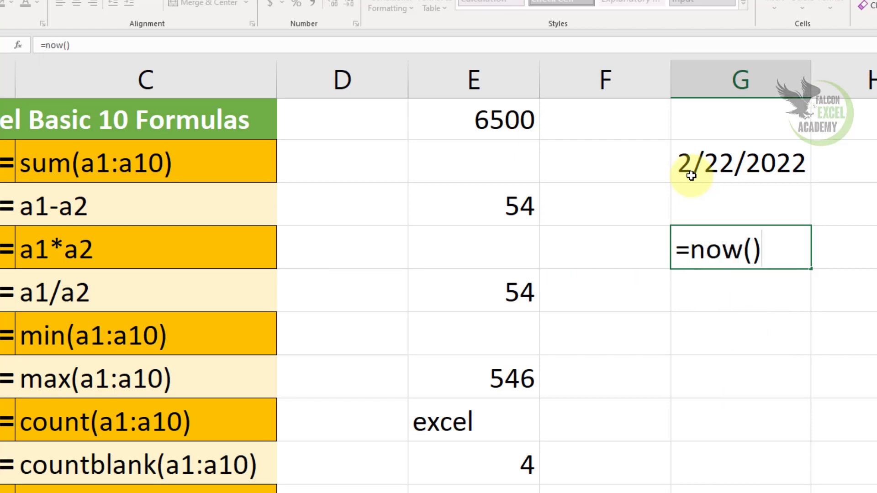
pyautogui.press('Return')
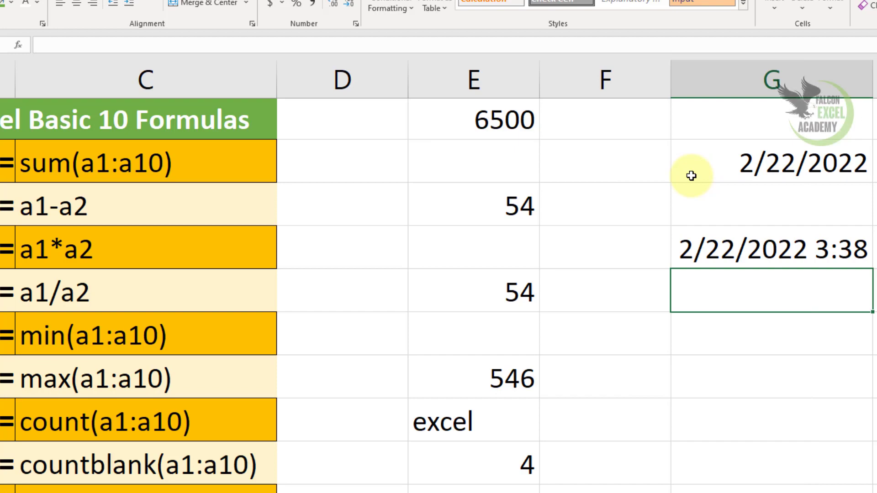